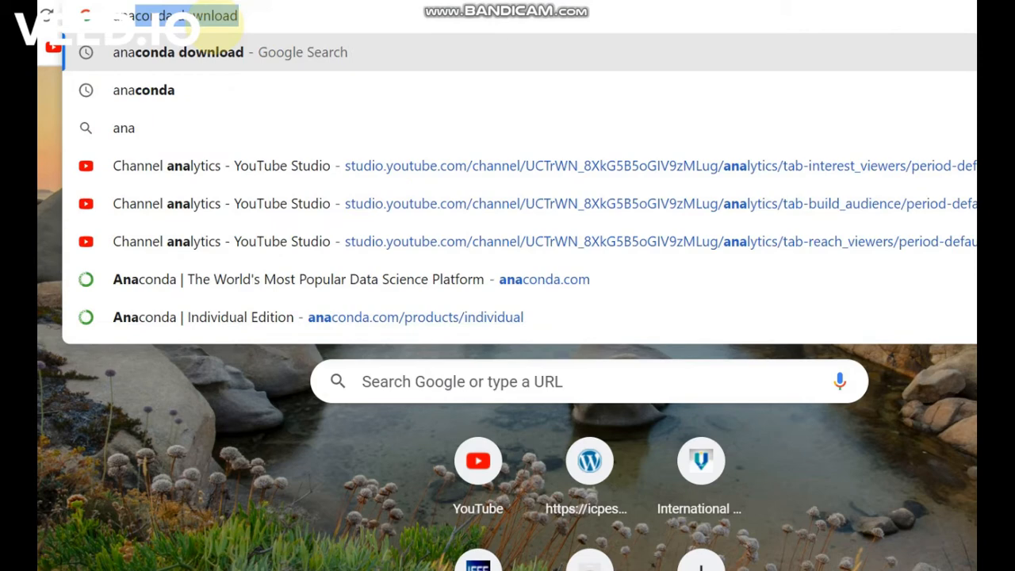
Search Google for "anaconda python" and open the Individual Edition page on the Anaconda website
type("conda")
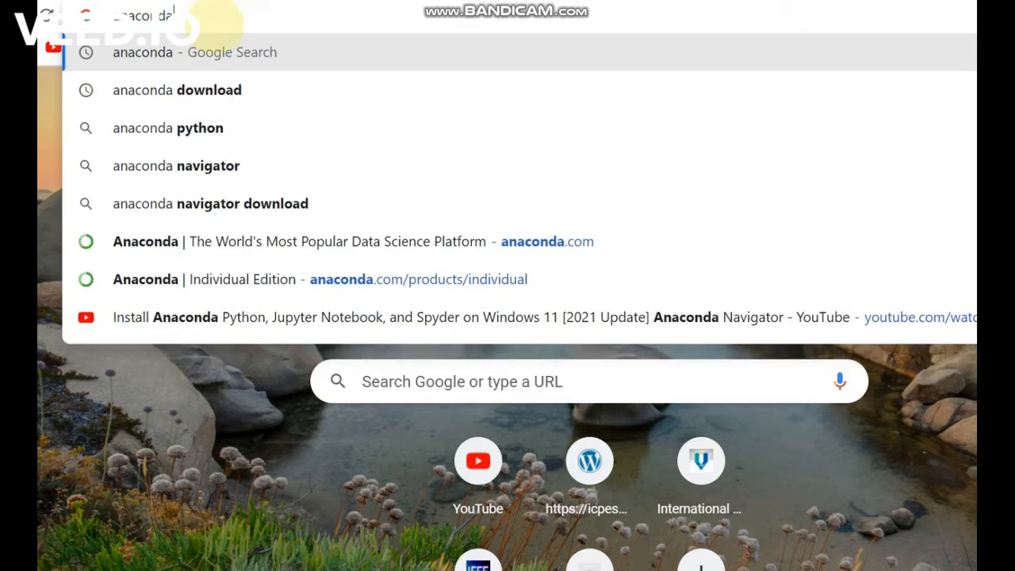
type(" p")
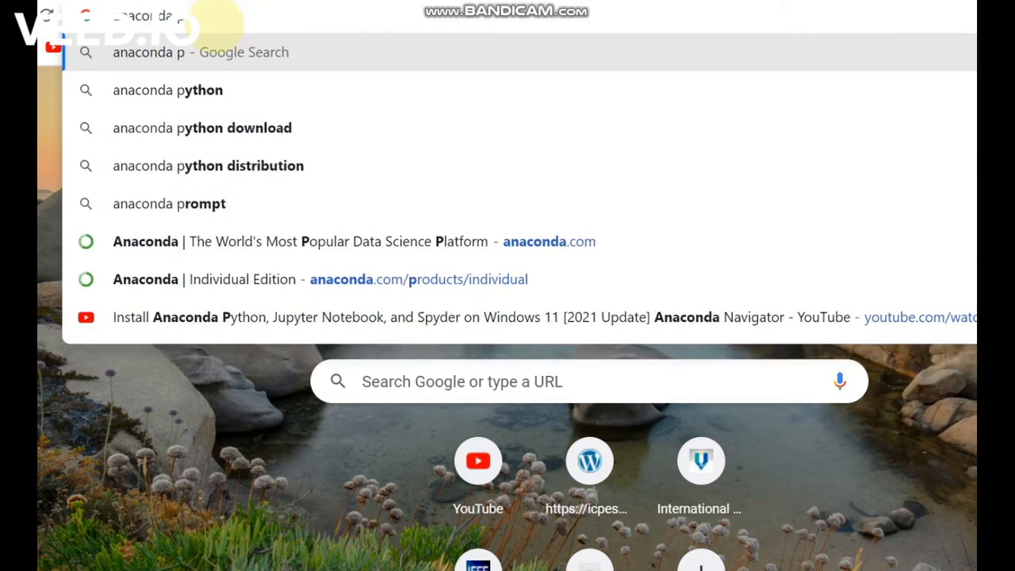
left_click(202, 87)
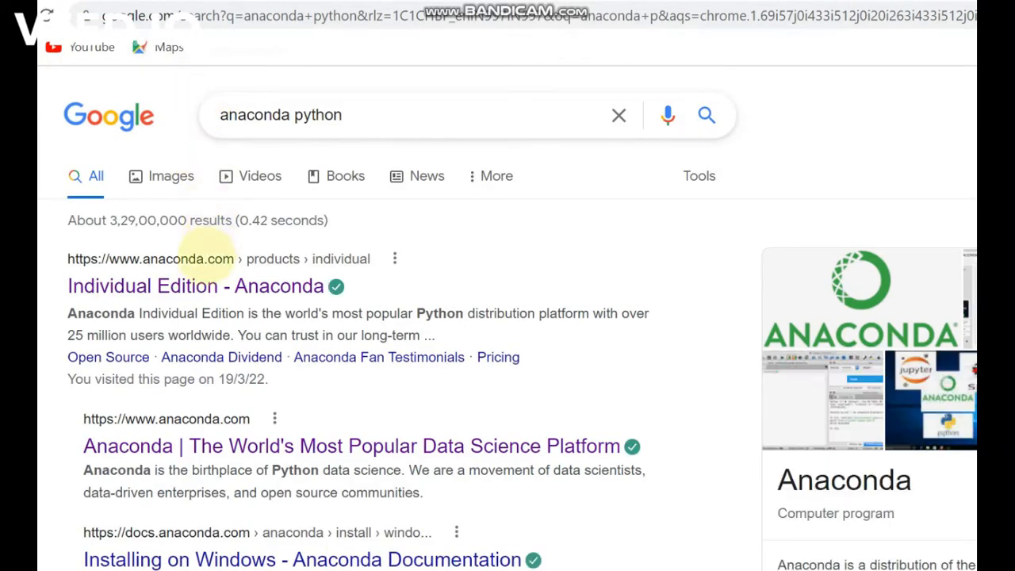
left_click(192, 286)
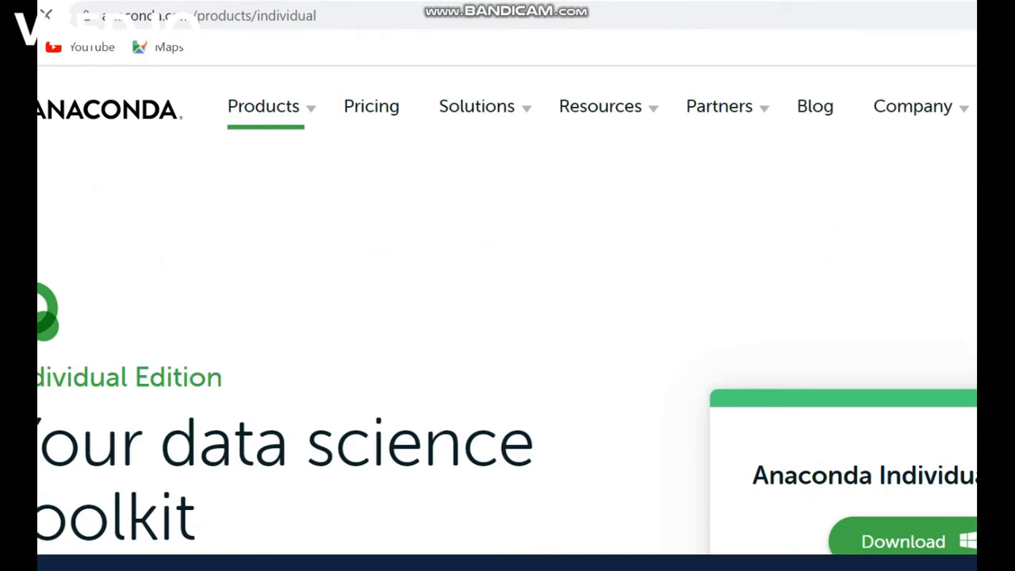
Download the Windows Python 3.9 64-Bit Graphical Installer, saving it as Anaconda3-2021.11-Windows-x86_64 in the Downloads folder
scroll(508, 309, "down", 1)
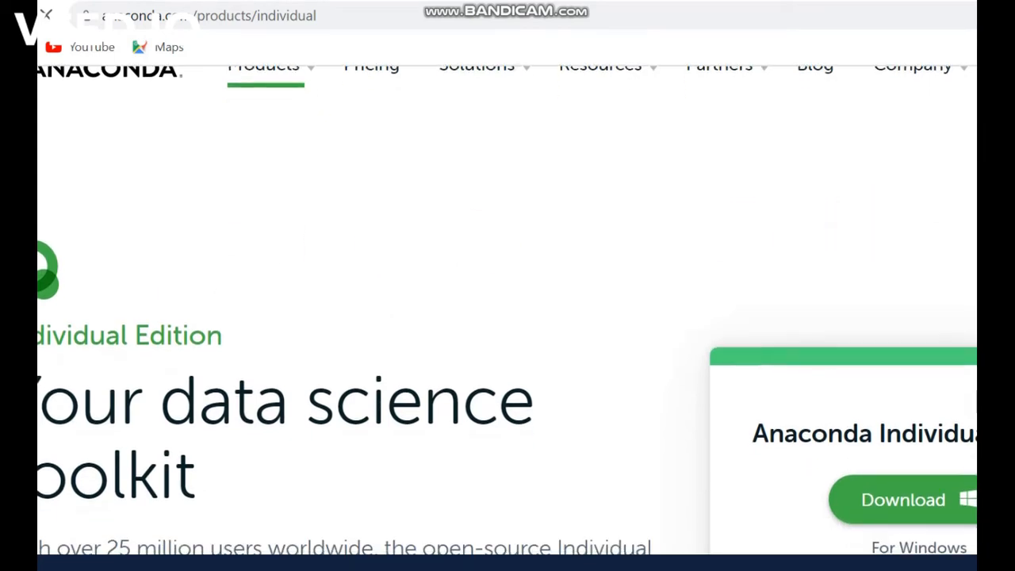
scroll(507, 333, "down", 3)
scroll(507, 333, "down", 1)
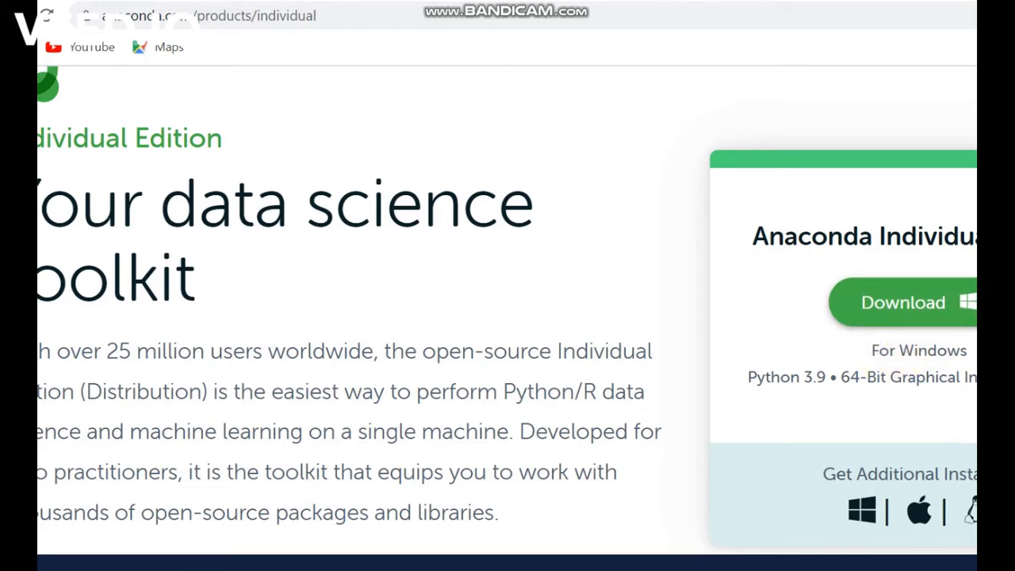
scroll(508, 309, "down", 5)
scroll(508, 309, "down", 10)
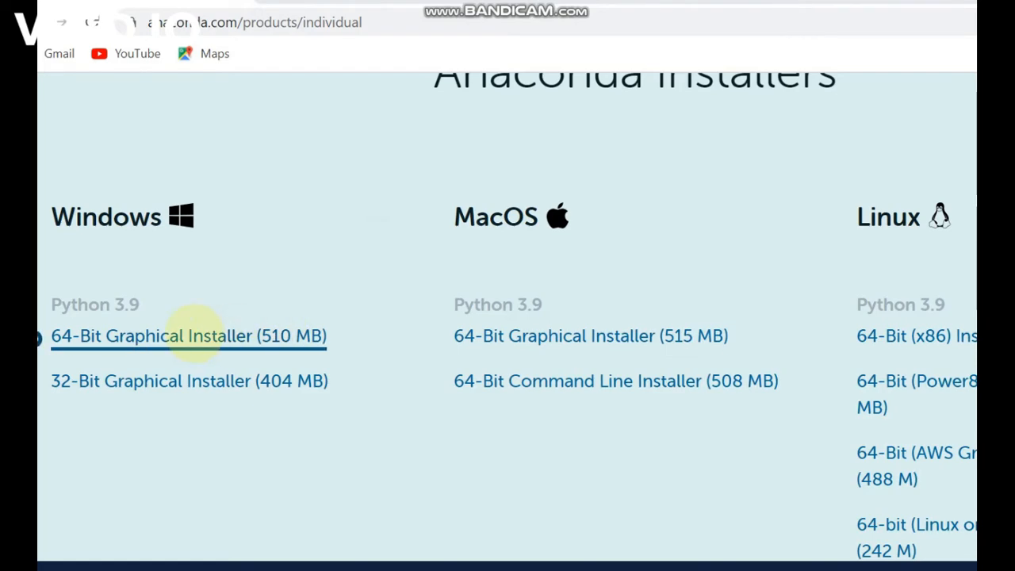
left_click(188, 336)
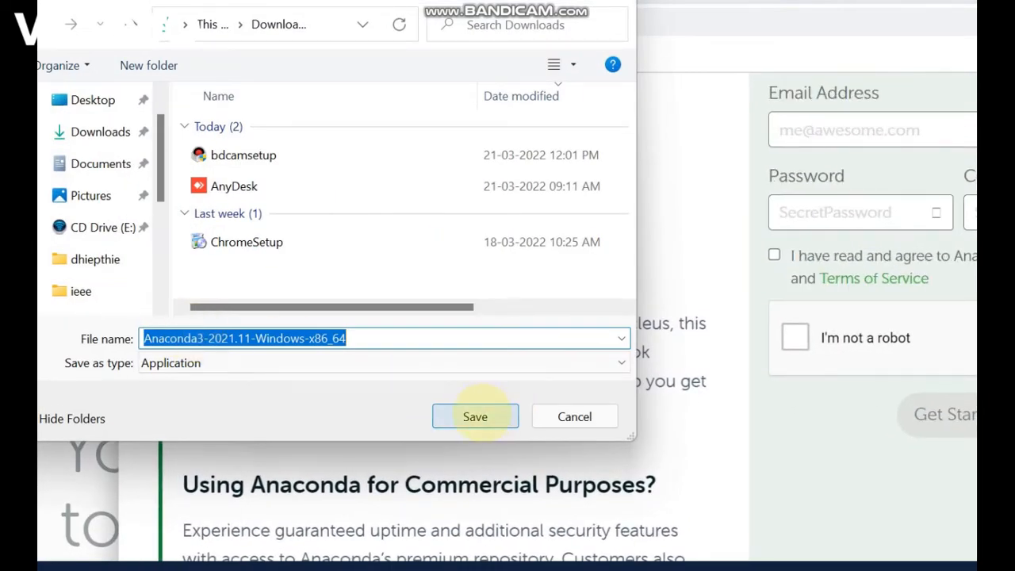
left_click(475, 416)
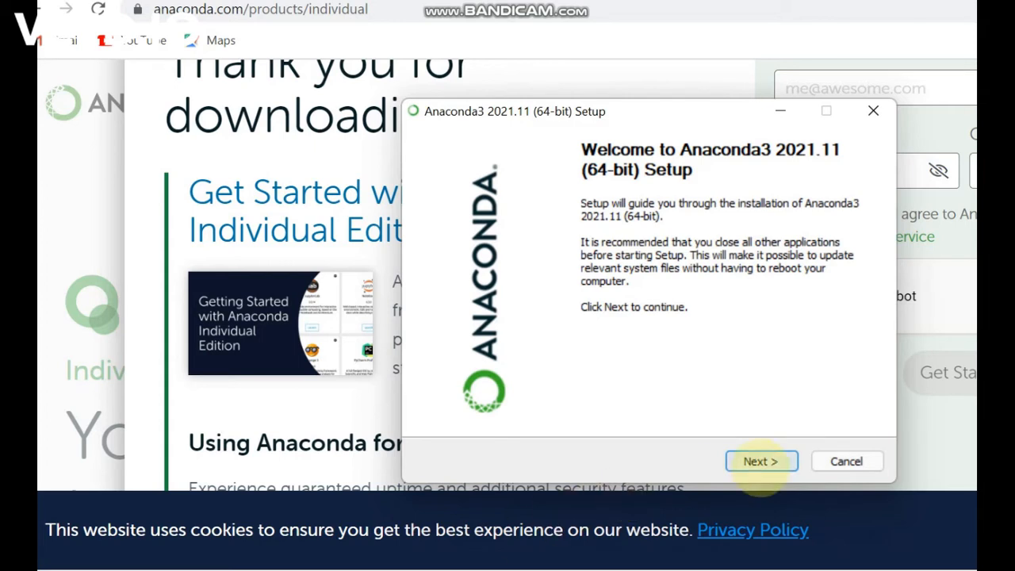
Accept the license agreement in the Anaconda3 2021.11 setup and choose to install for Just Me
left_click(762, 462)
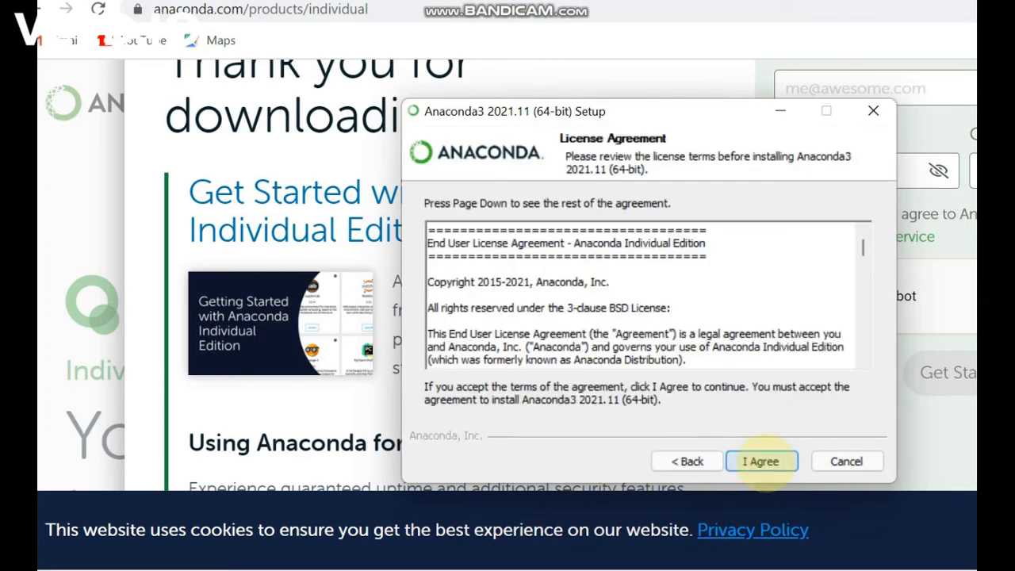
left_click(762, 461)
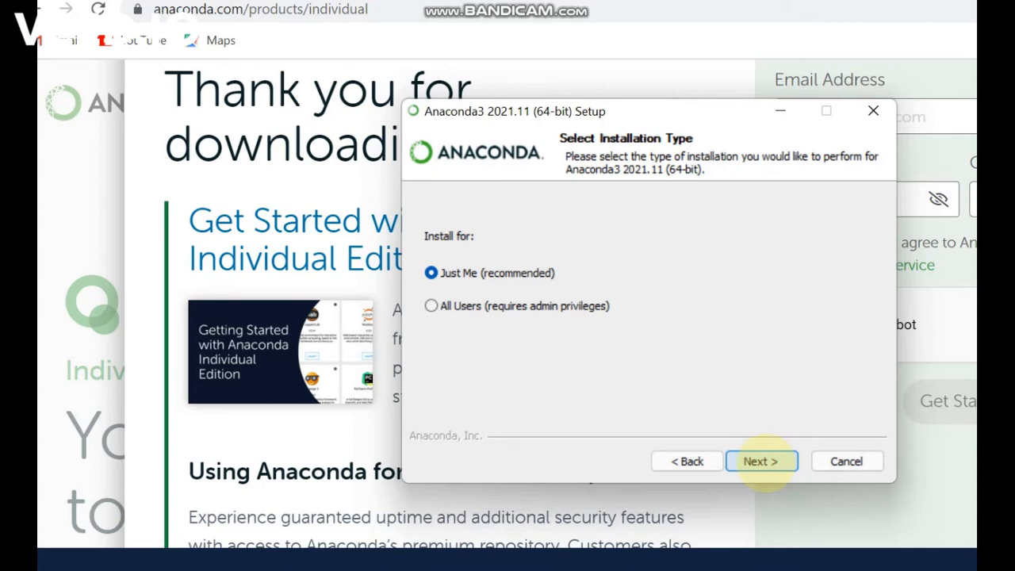
left_click(761, 461)
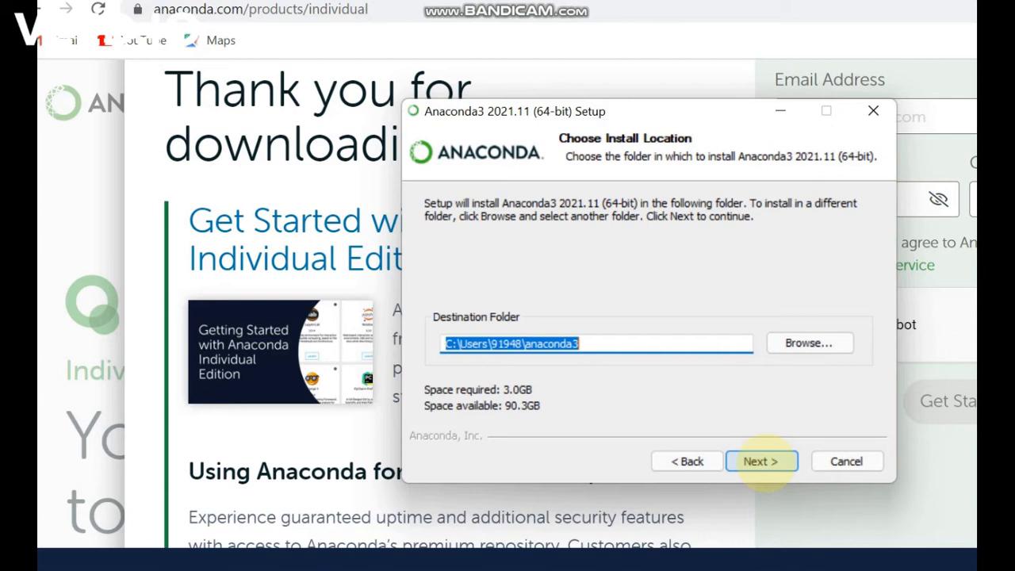
left_click(690, 341)
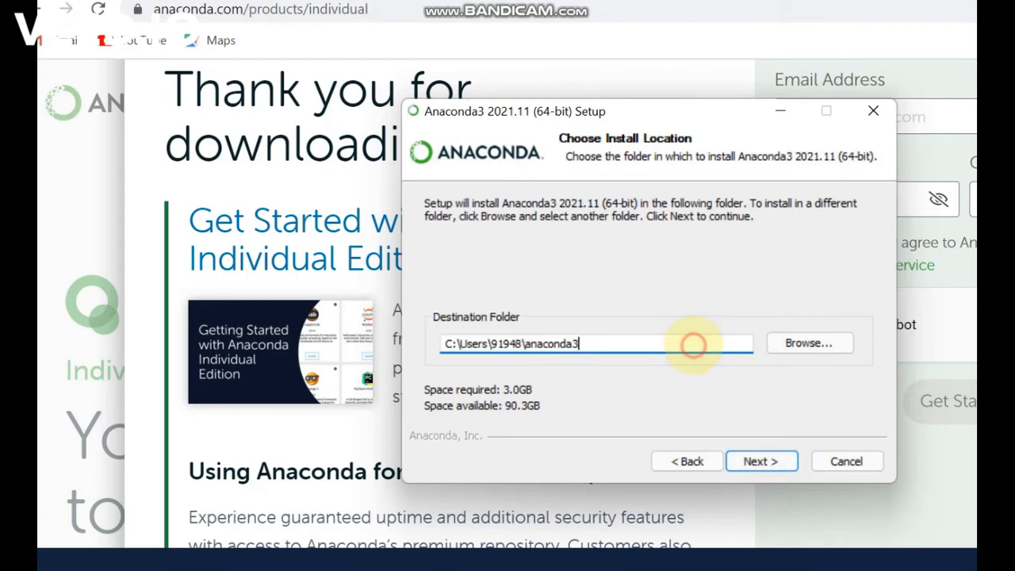
left_click(808, 342)
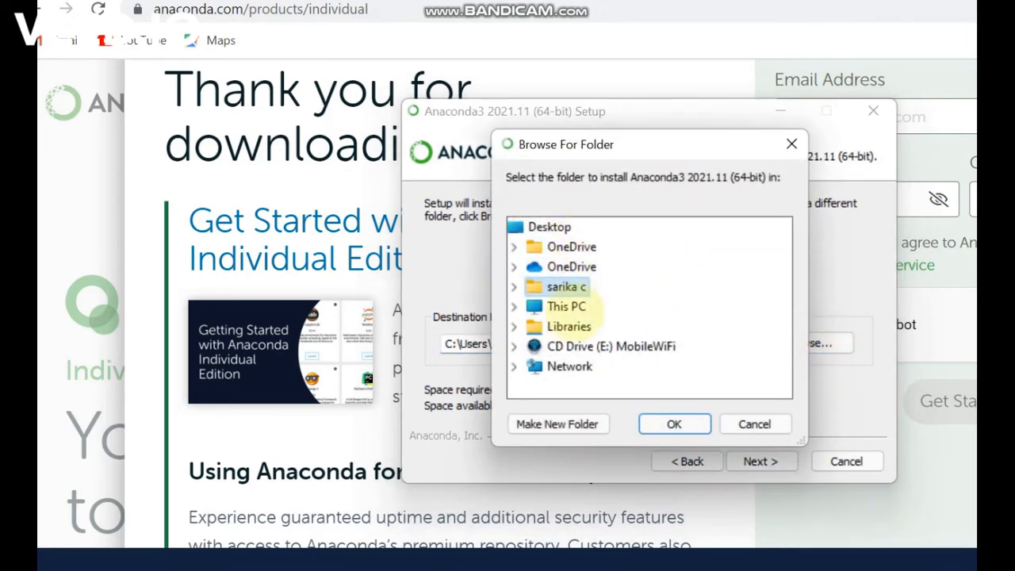
left_click(749, 424)
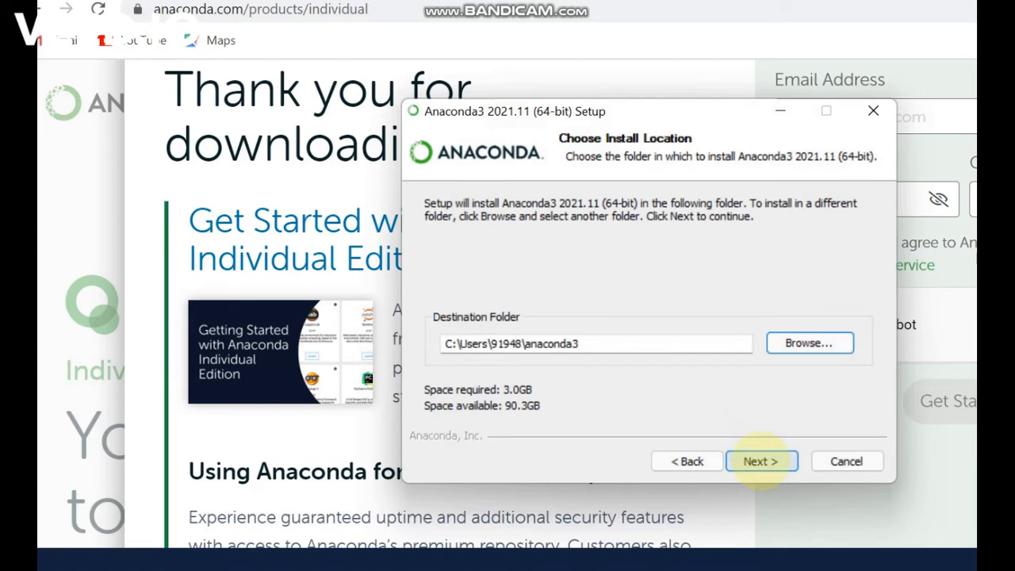
Accept the default destination folder, enable adding Anaconda3 to the PATH environment variable, and start the installation
left_click(759, 462)
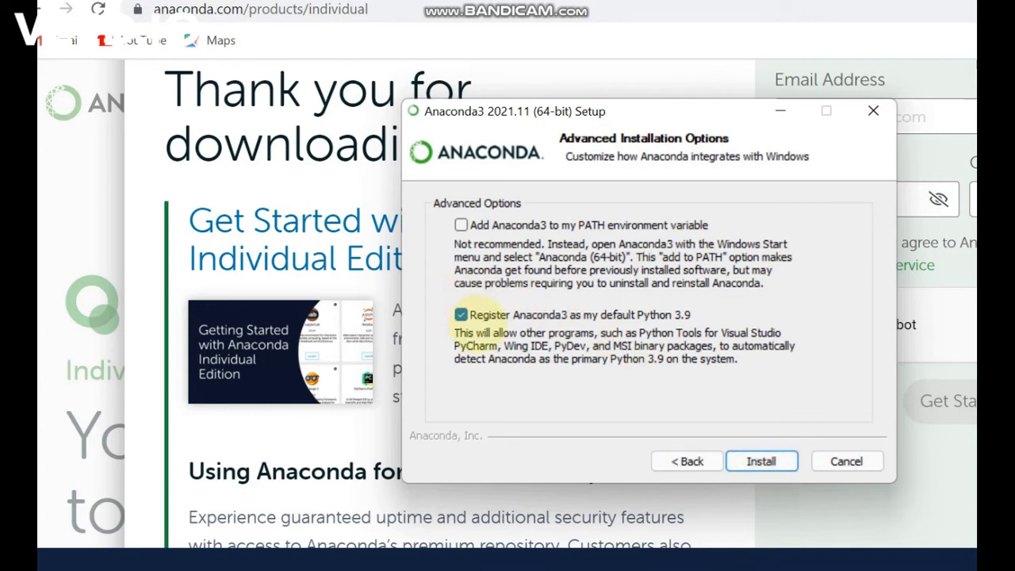
left_click(460, 225)
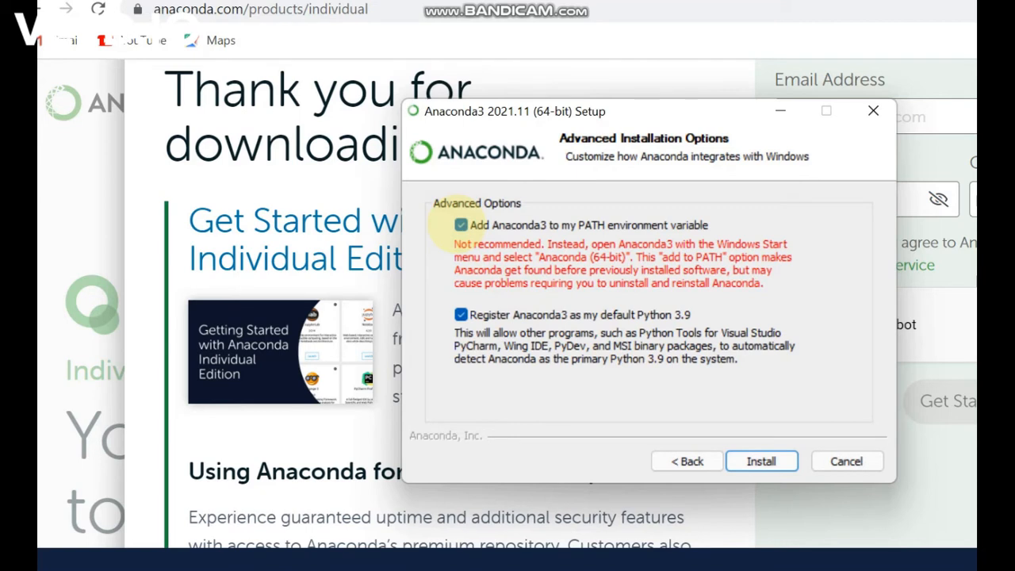
left_click(461, 225)
left_click(461, 225)
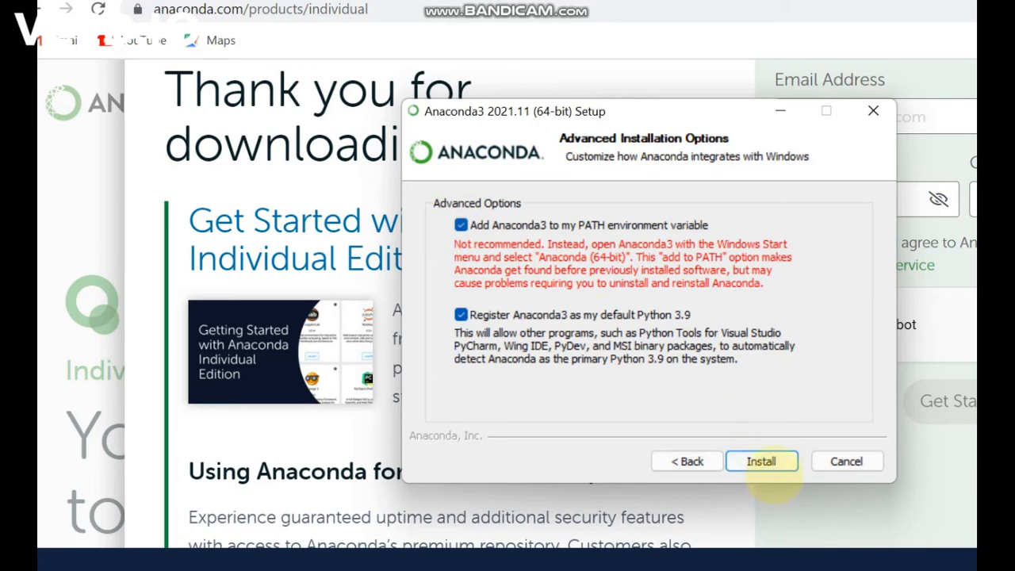
left_click(769, 469)
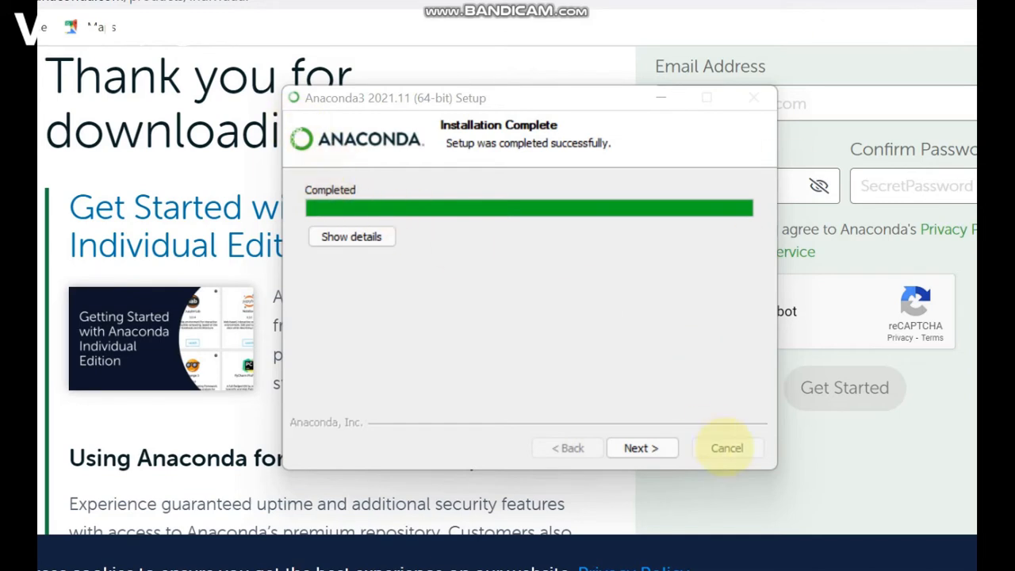
Complete the remaining setup pages and finish with both the tutorial and Getting Started with Anaconda options enabled
left_click(642, 448)
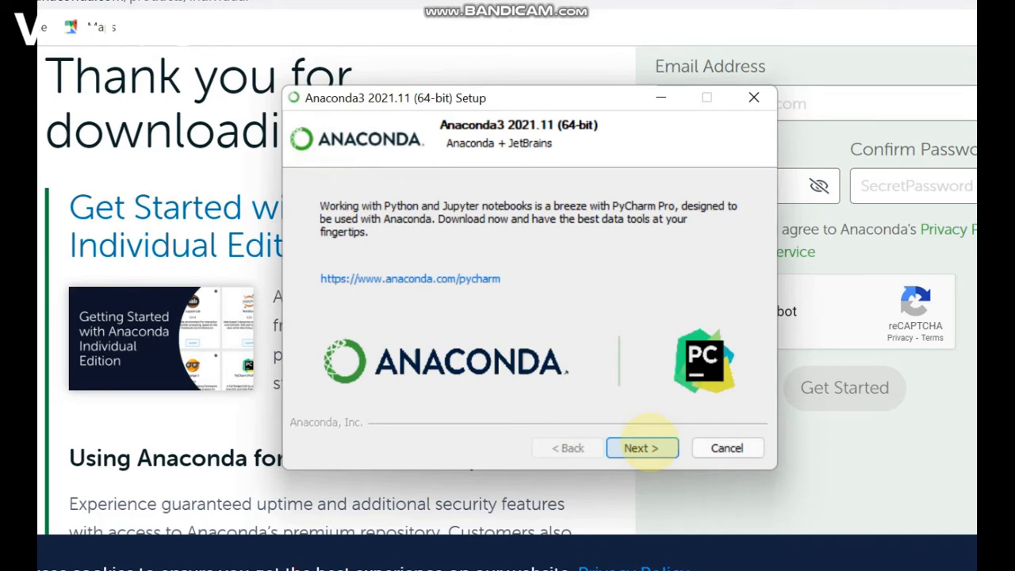
left_click(642, 447)
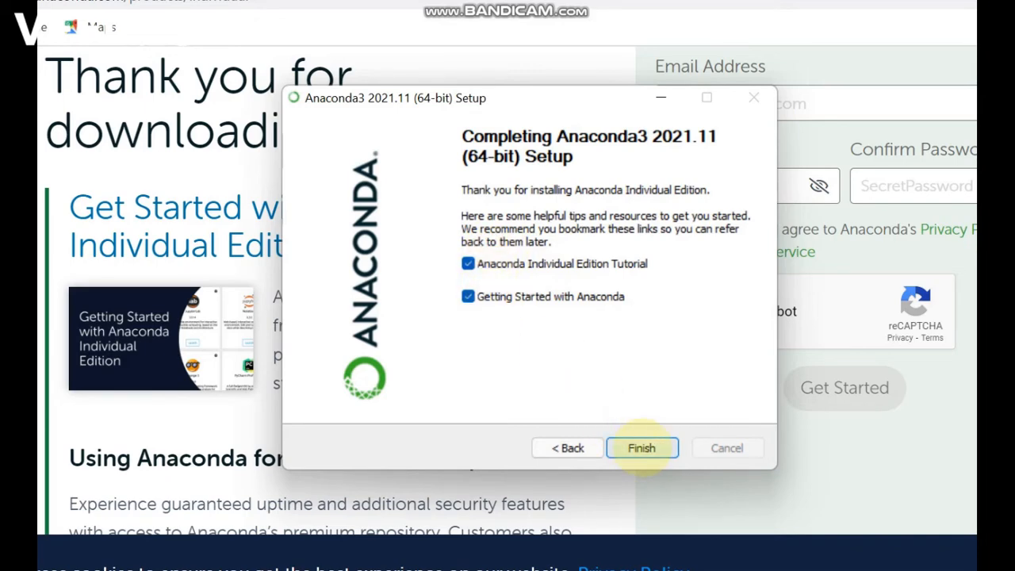
left_click(641, 448)
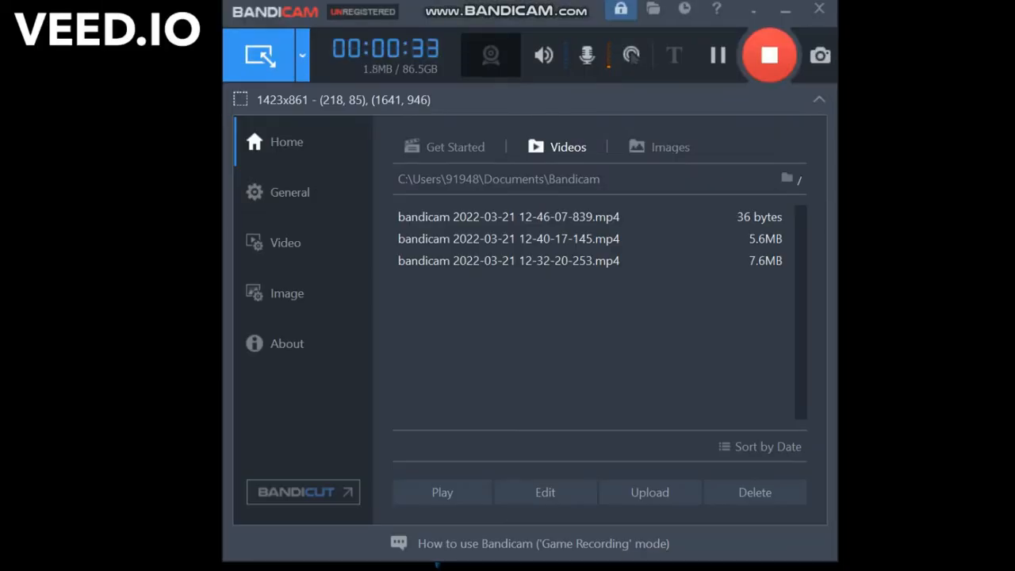
Minimize the recorder window, search Windows for "anac" and open Anaconda Prompt (anaconda3)
left_click(753, 10)
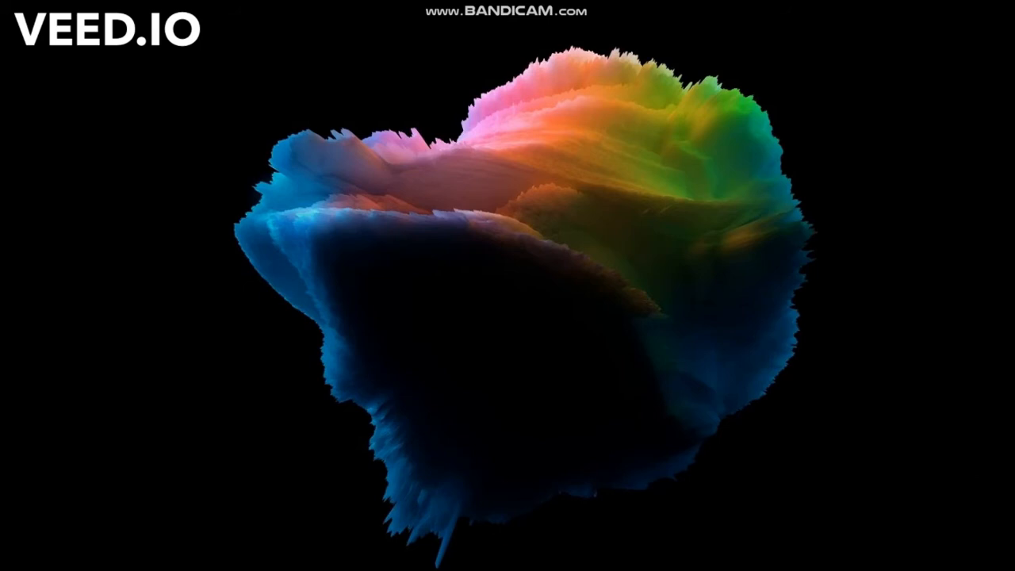
key("super+s")
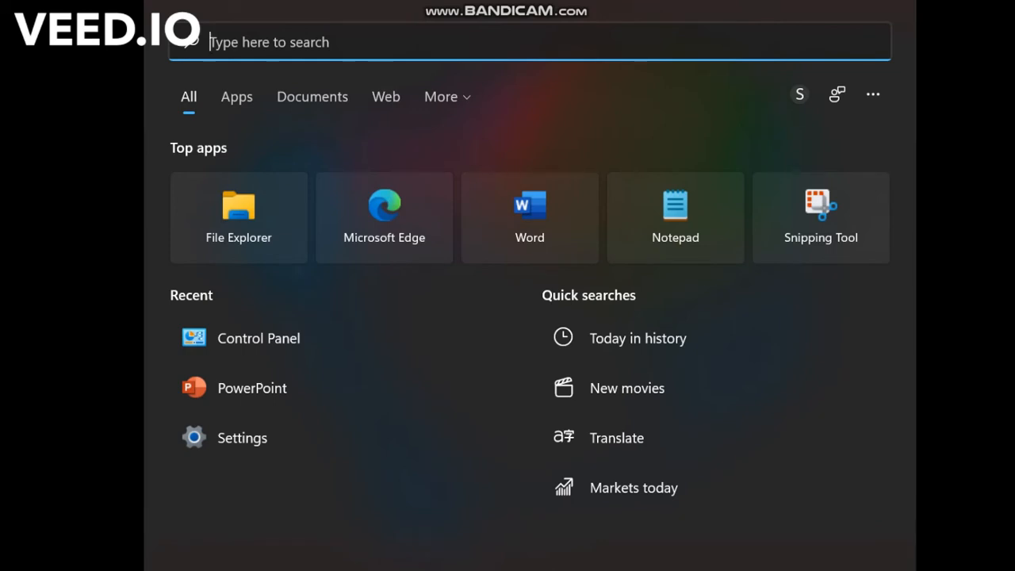
type("a")
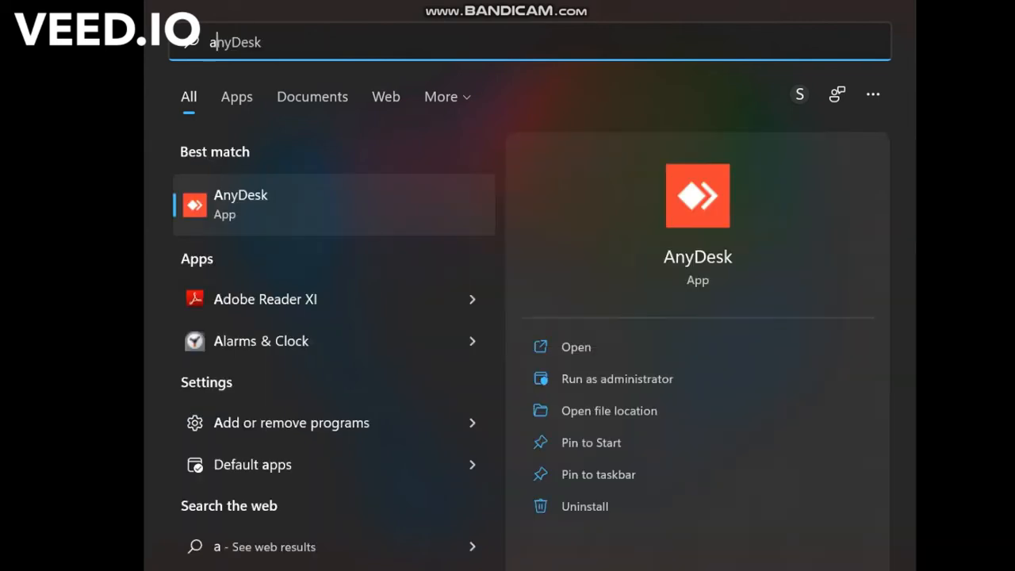
type("nac")
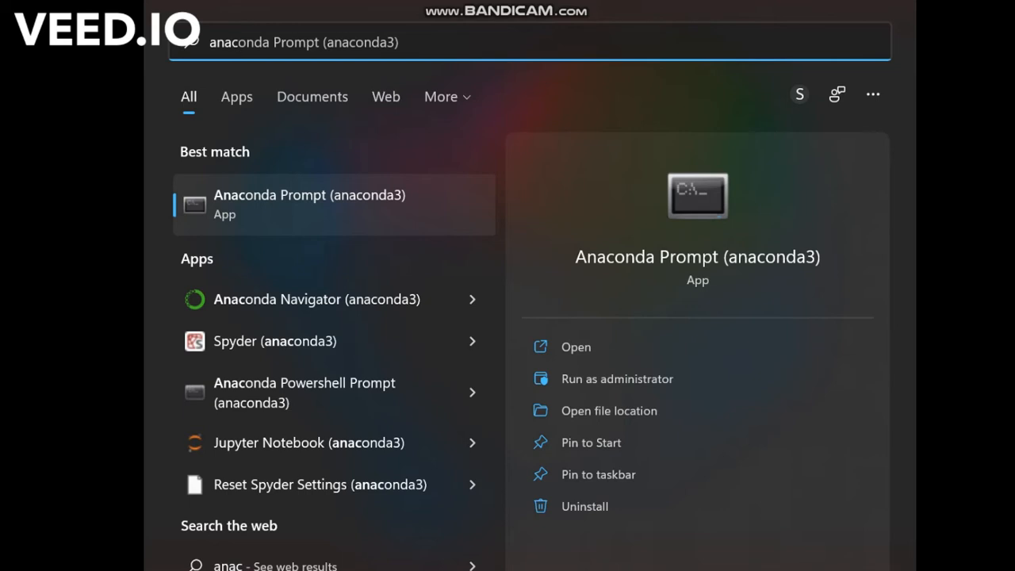
left_click(283, 199)
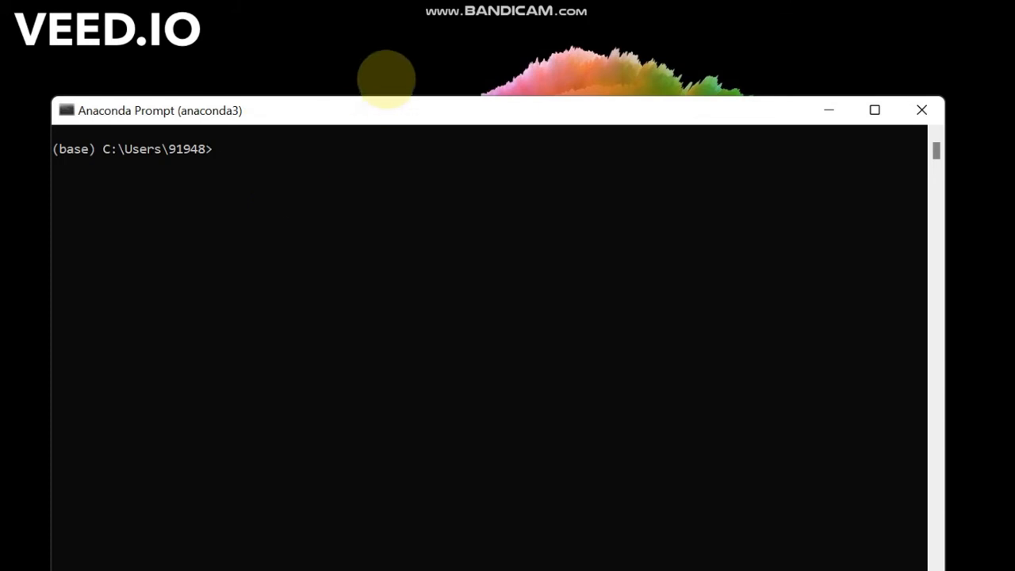
Move the prompt window higher on the desktop and check the installed Python version with python --version
left_click_drag(384, 105, 394, 36)
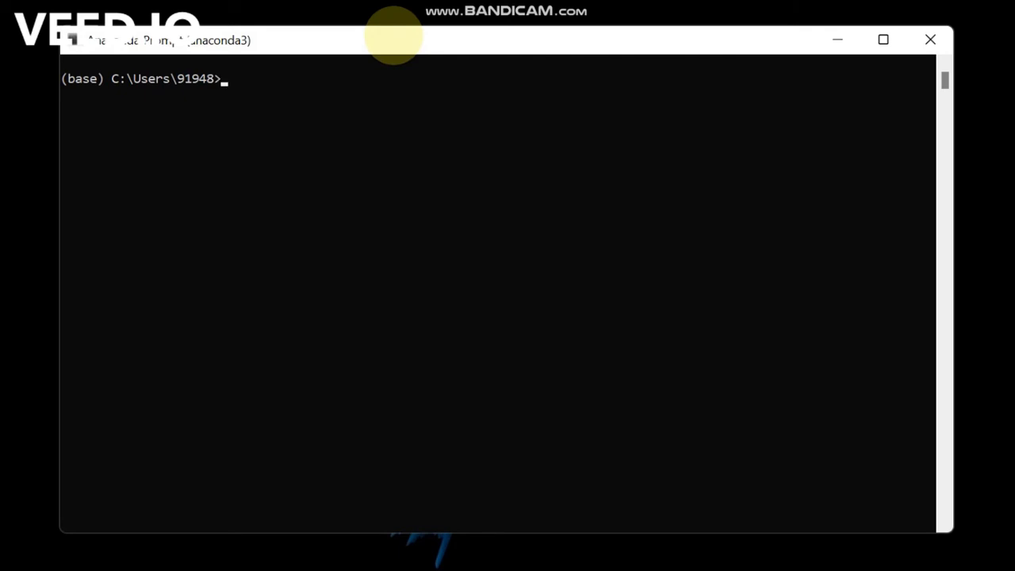
type("python --version")
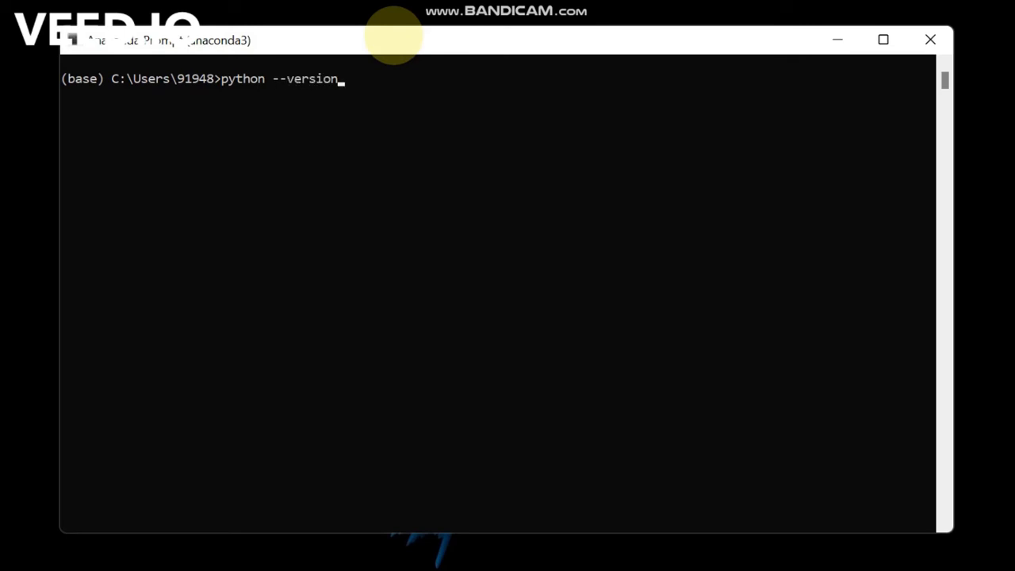
key("Return")
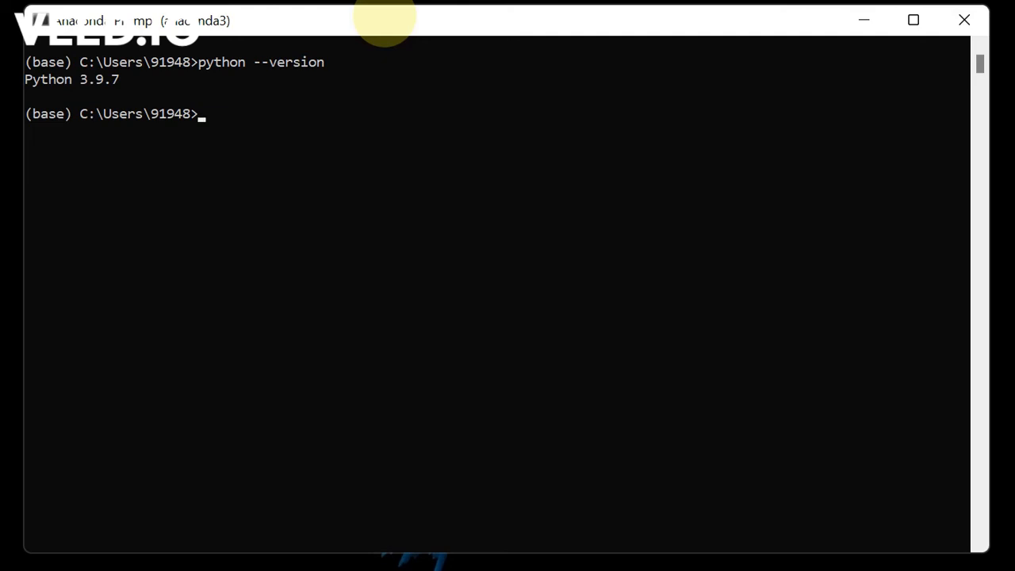
Launch the notebook server from the prompt with the command jupyter notebook
type("y")
key("BackSpace")
type("jupyter not")
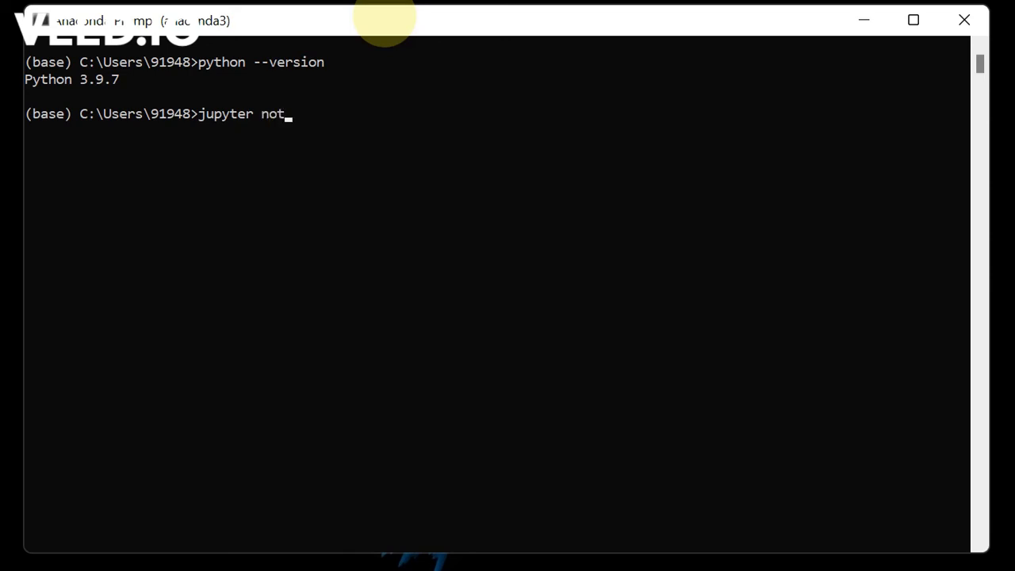
type("ebook")
key("Return")
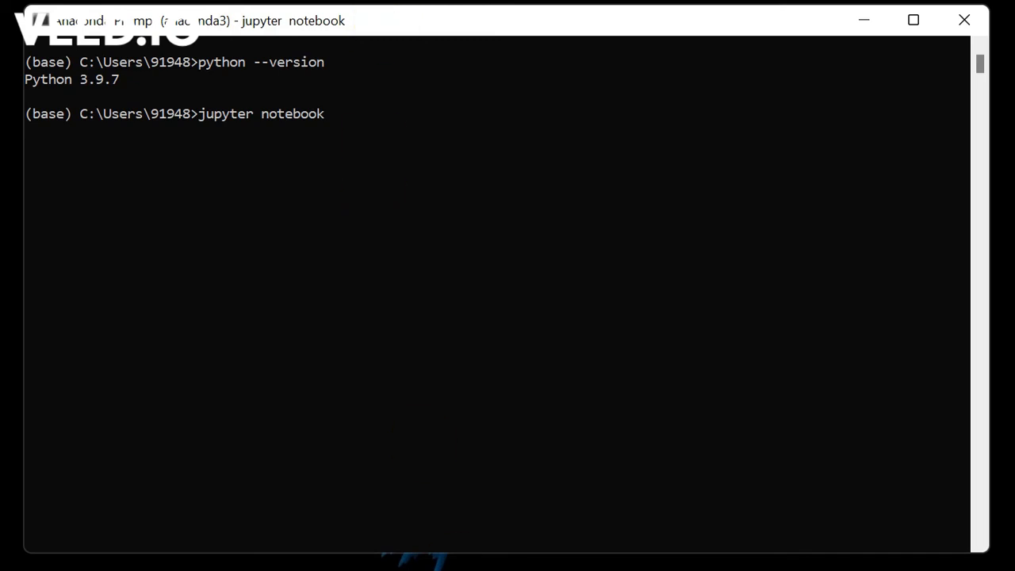
Choose Google Chrome to open the notebook server's .html file
left_click(412, 564)
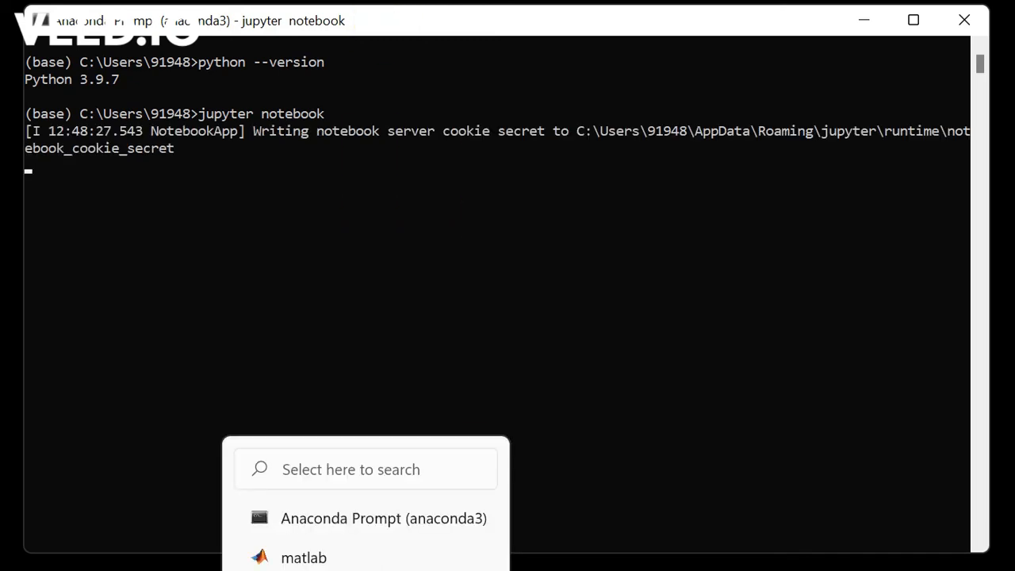
left_click(430, 289)
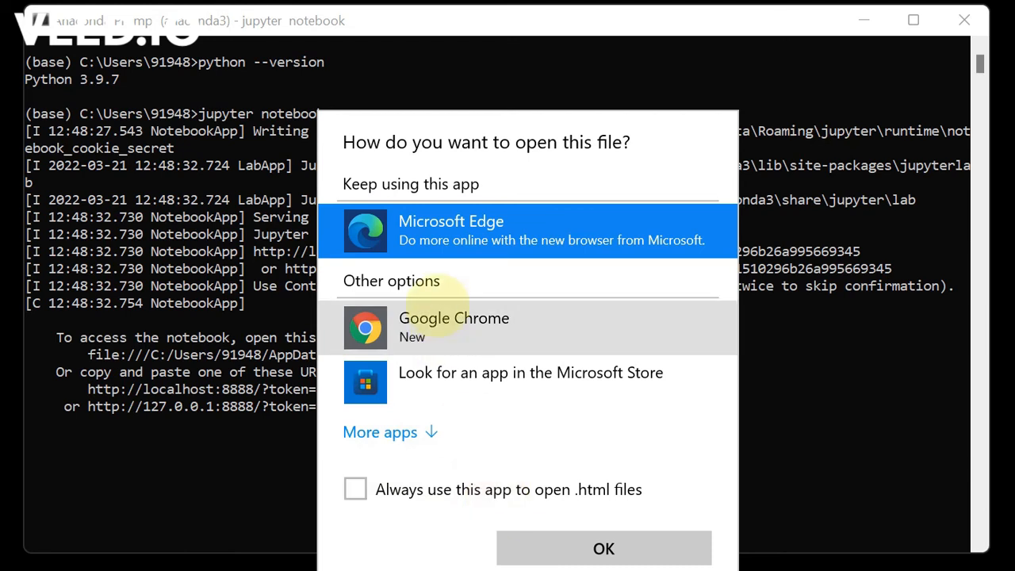
left_click(444, 324)
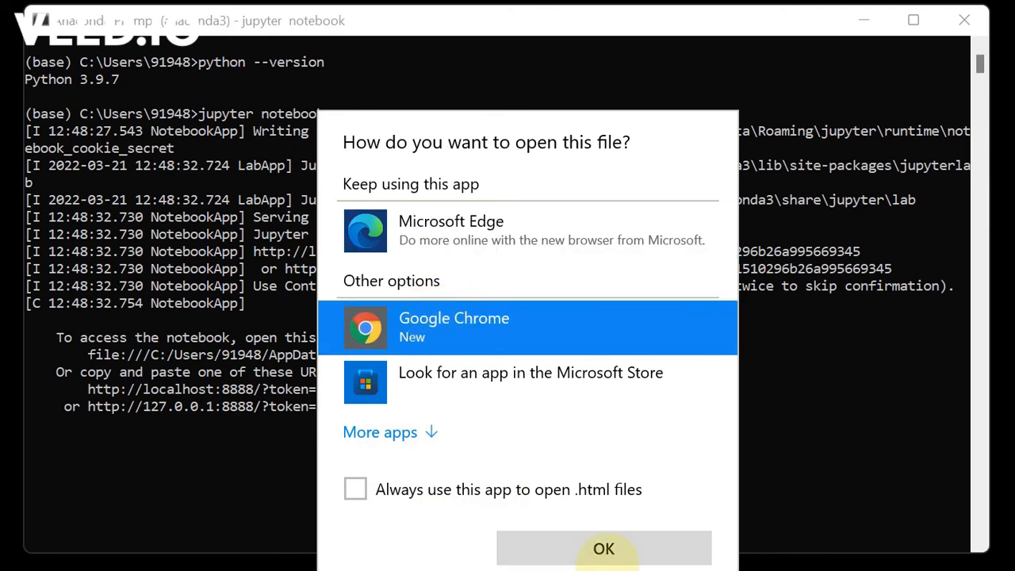
left_click(609, 547)
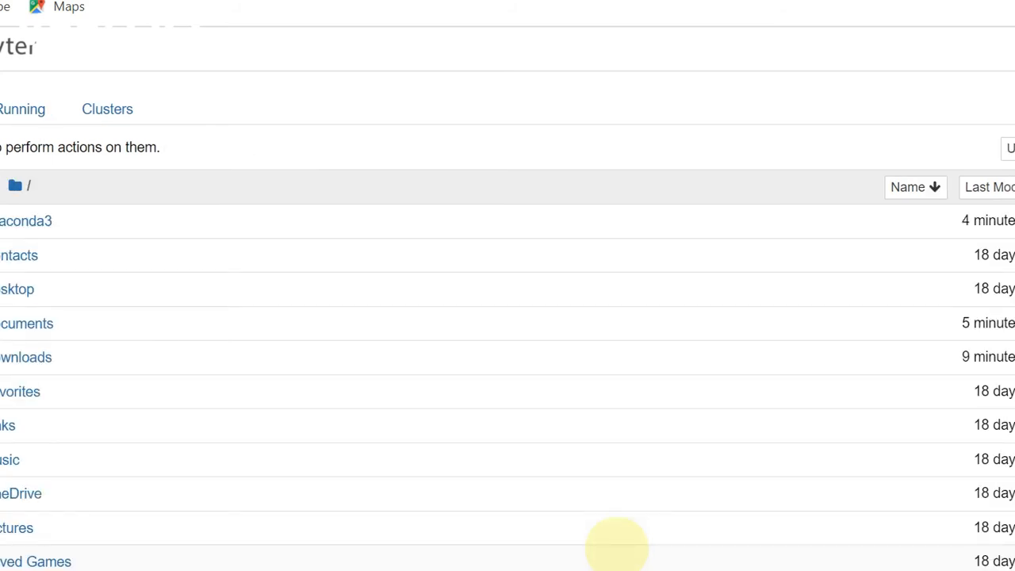
Open the Desktop folder in the Jupyter file list and create a new Python 3 (ipykernel) notebook there
left_click(19, 289)
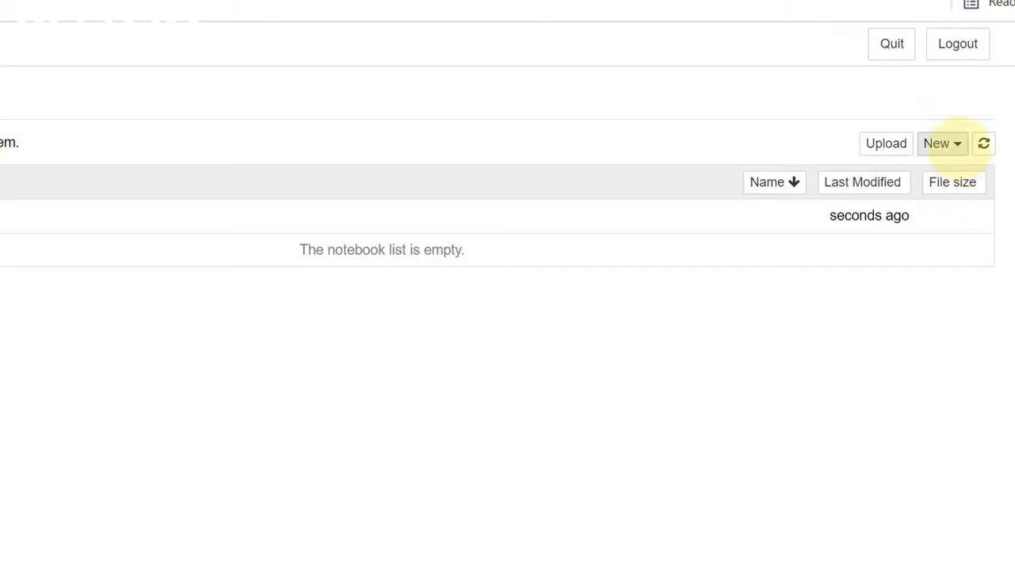
left_click(957, 143)
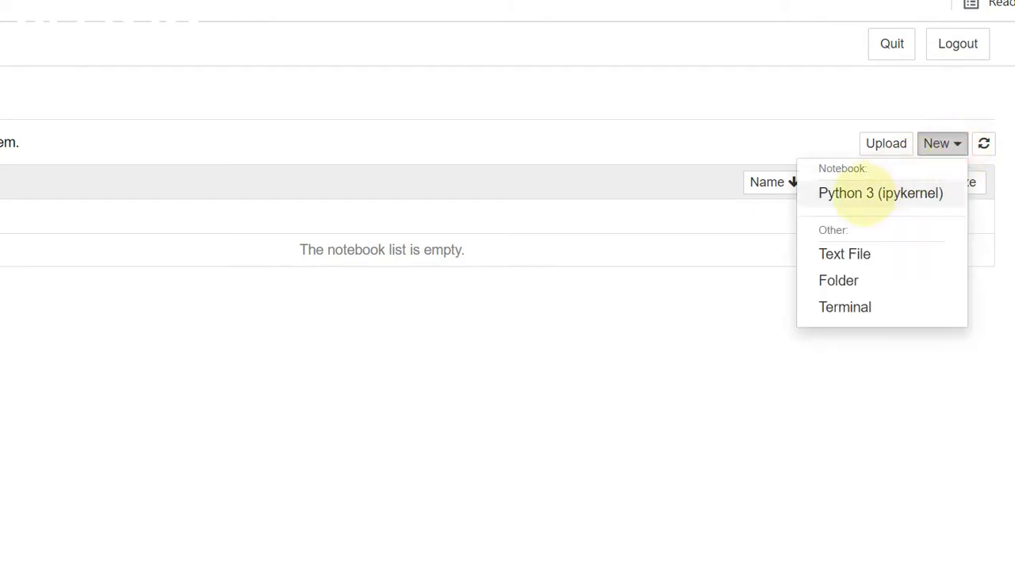
left_click(850, 191)
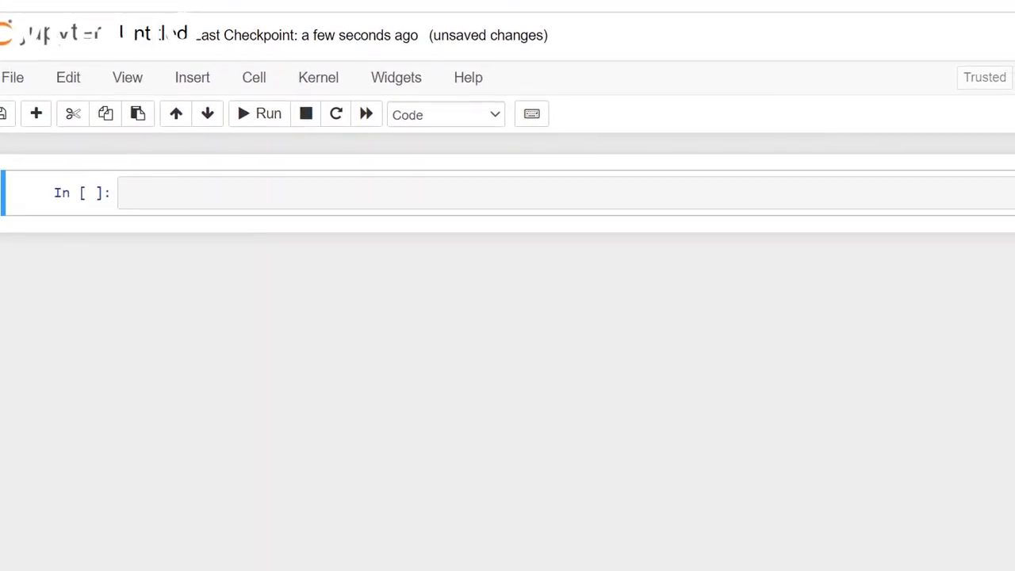
Enter print("Hello") in the first notebook cell, add an empty line below it, and run the cell
left_click(167, 194)
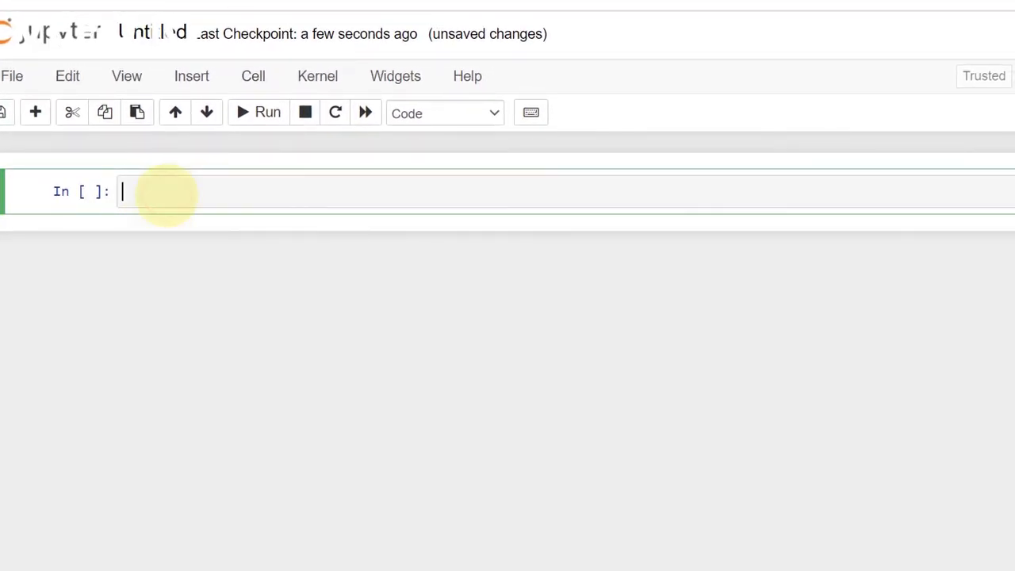
type("prin")
type("t(")
type("\"")
type("Hello")
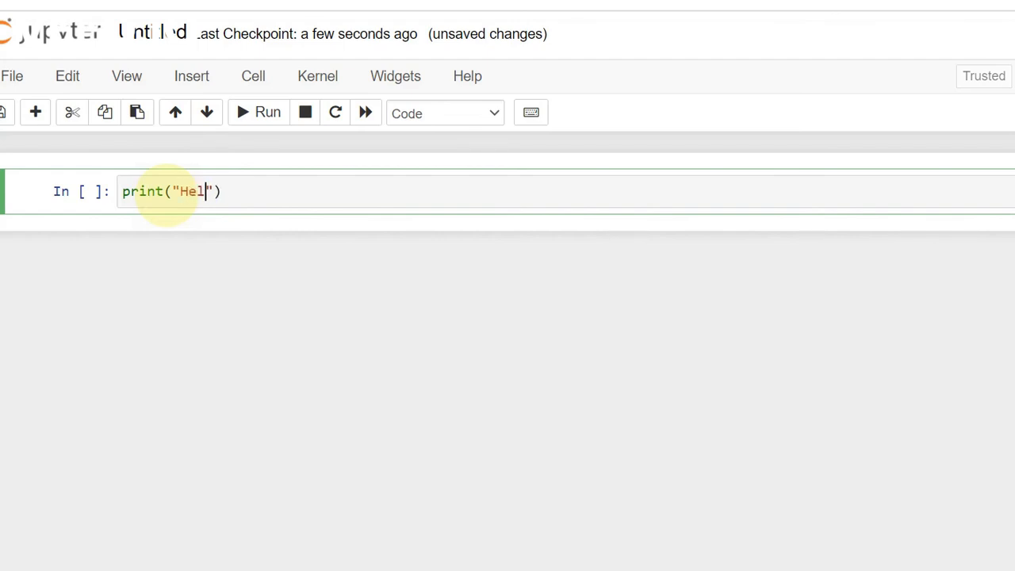
left_click(257, 188)
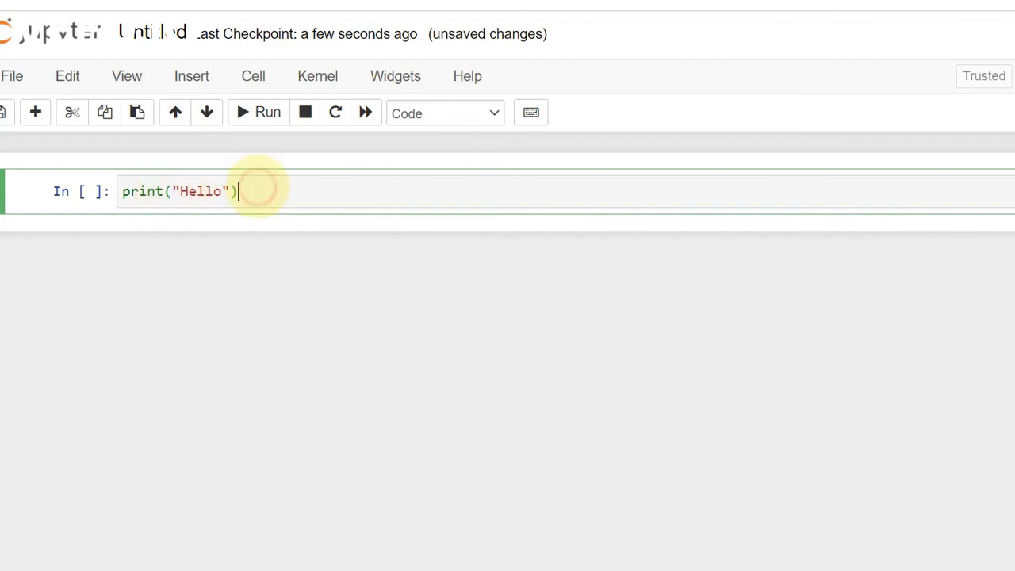
key("Return")
left_click(256, 188)
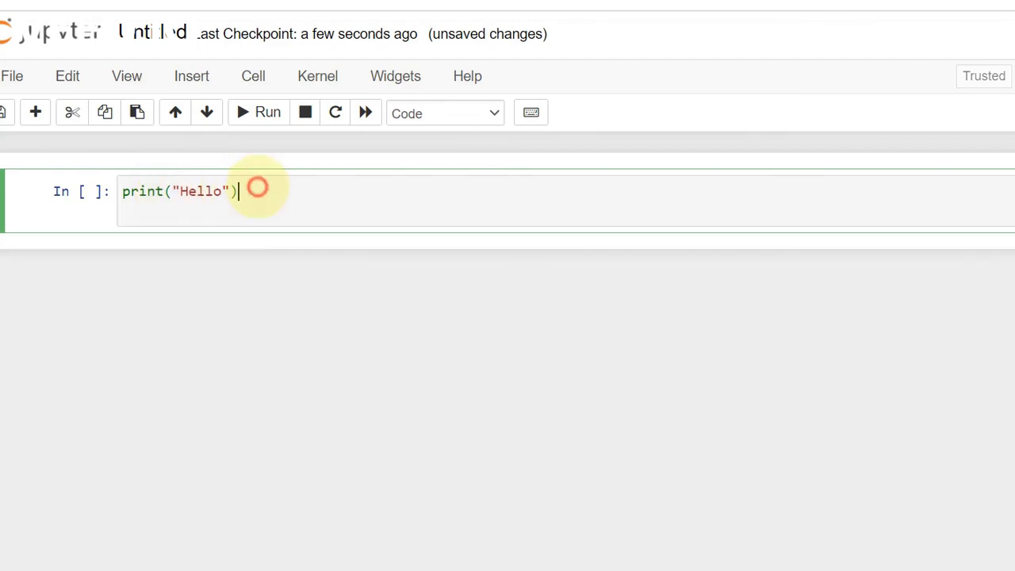
left_click(251, 112)
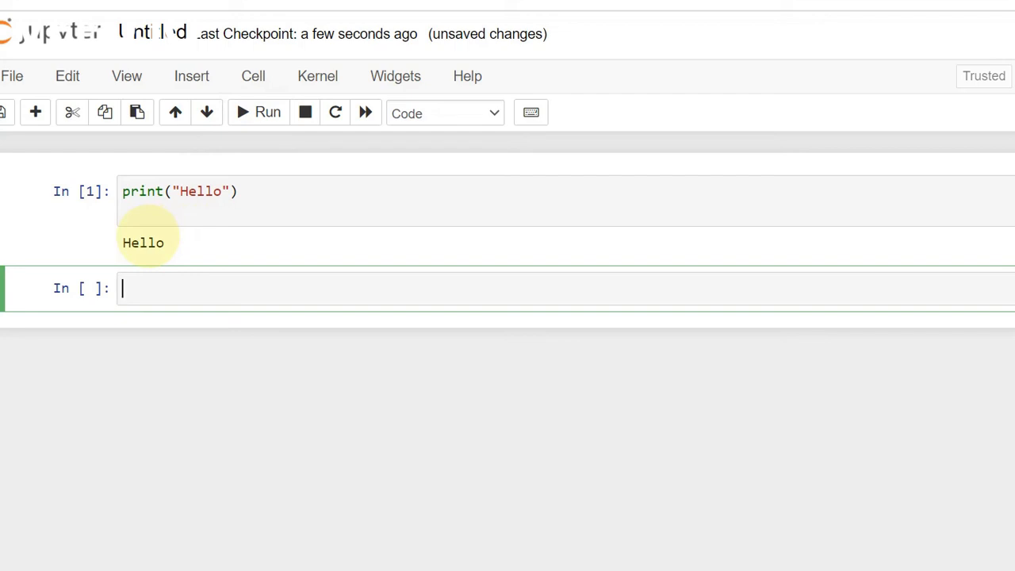
Save the notebook as Desktop/printhello and return to its cells
left_click(12, 75)
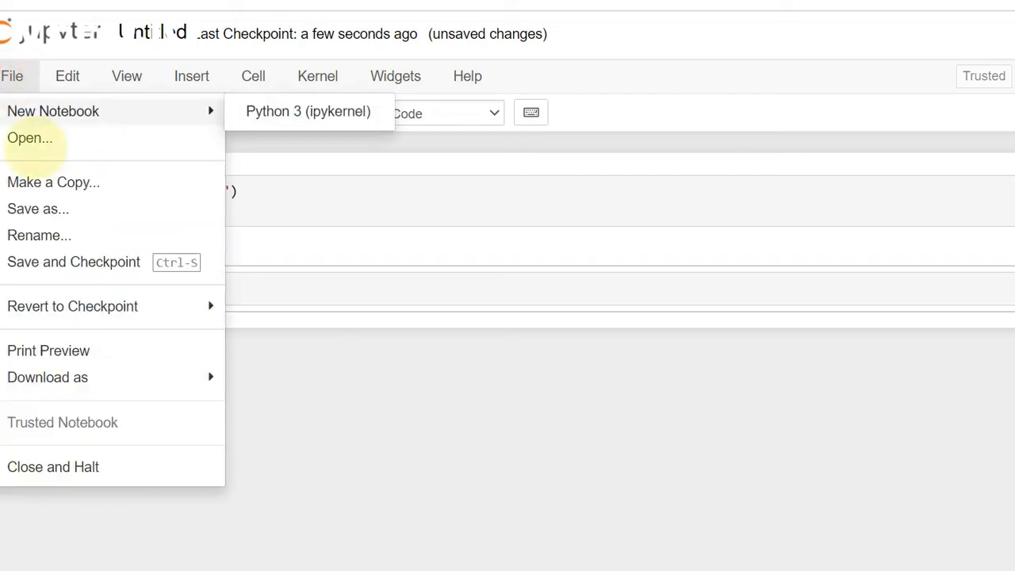
left_click(53, 198)
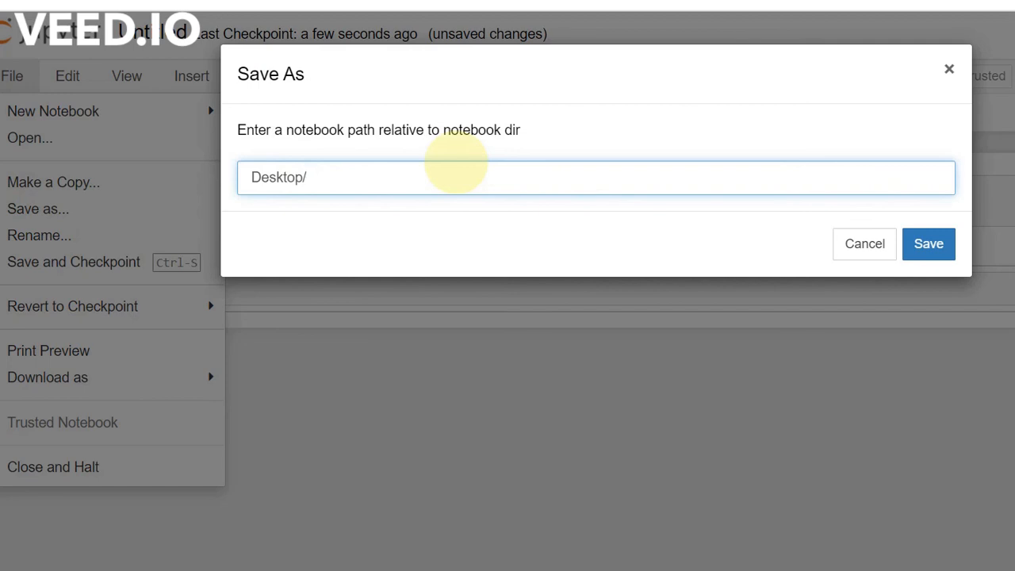
type("printhello")
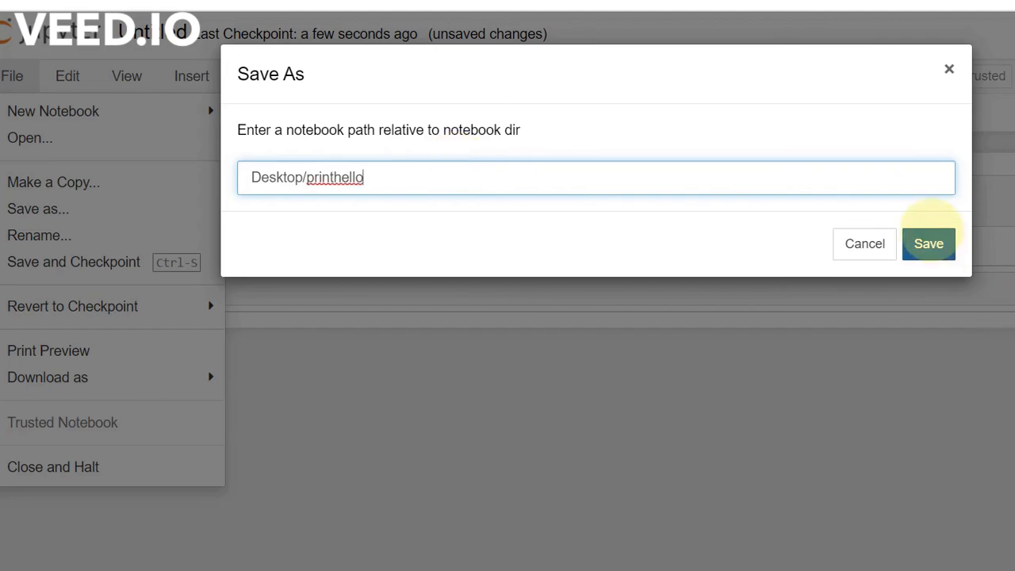
left_click(928, 243)
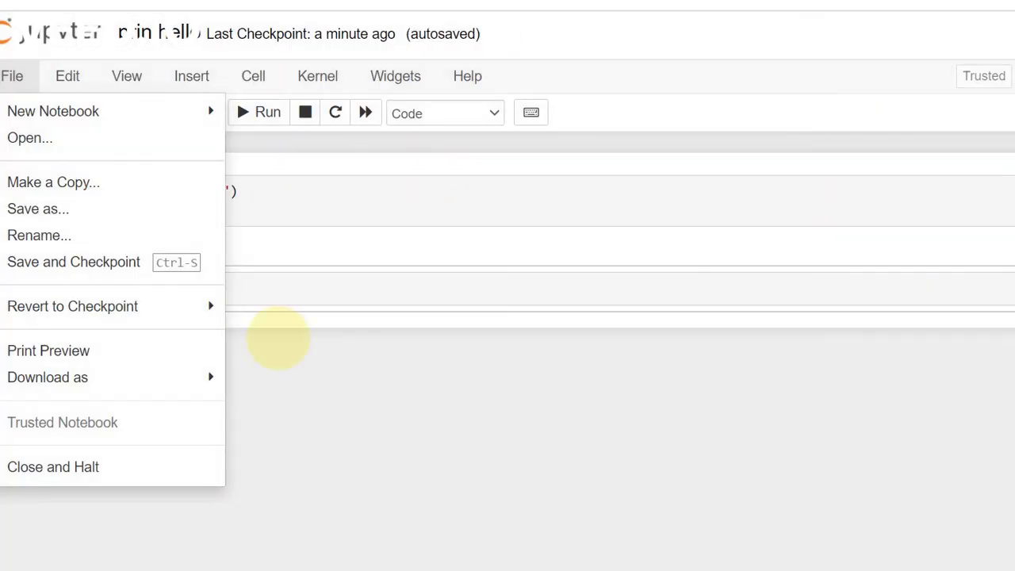
left_click(356, 203)
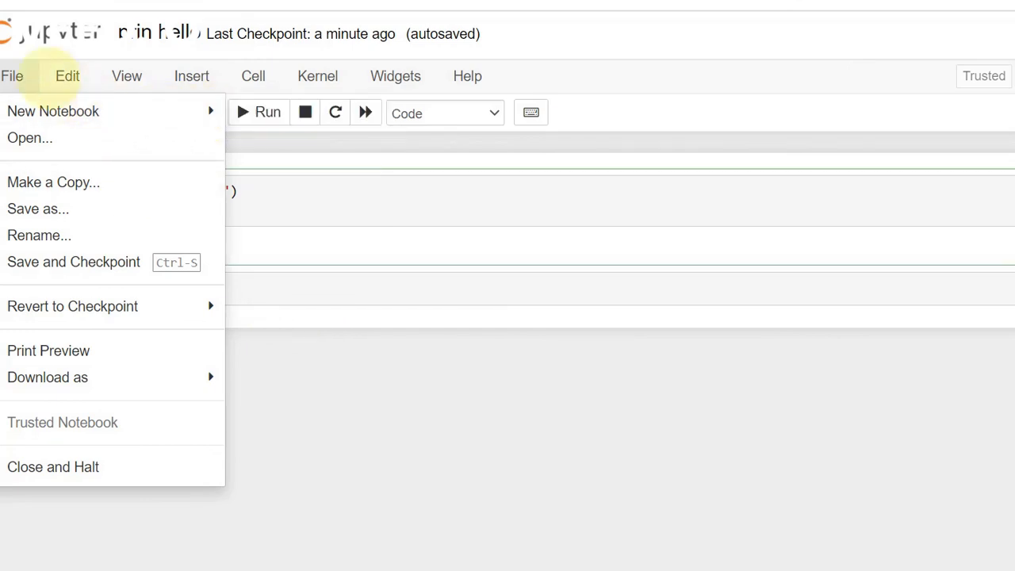
left_click(15, 76)
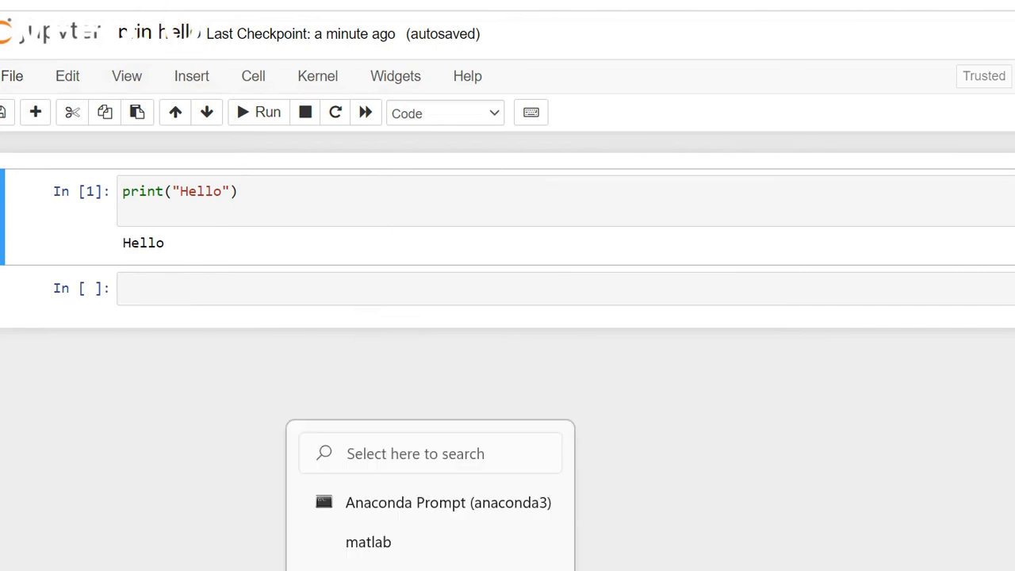
Search Windows for "spyd" and open Spyder (anaconda3)
left_click(429, 569)
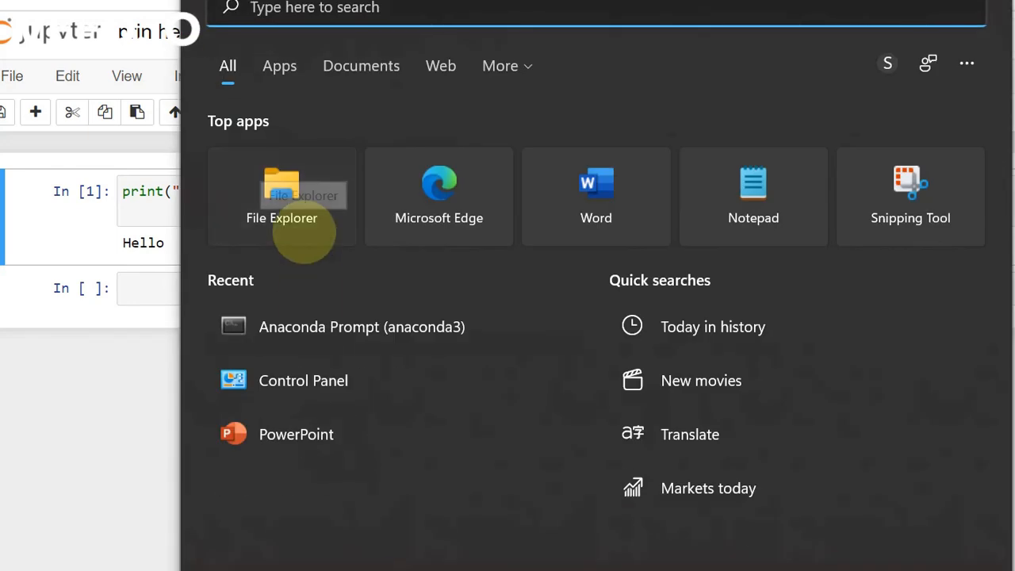
type("spyd")
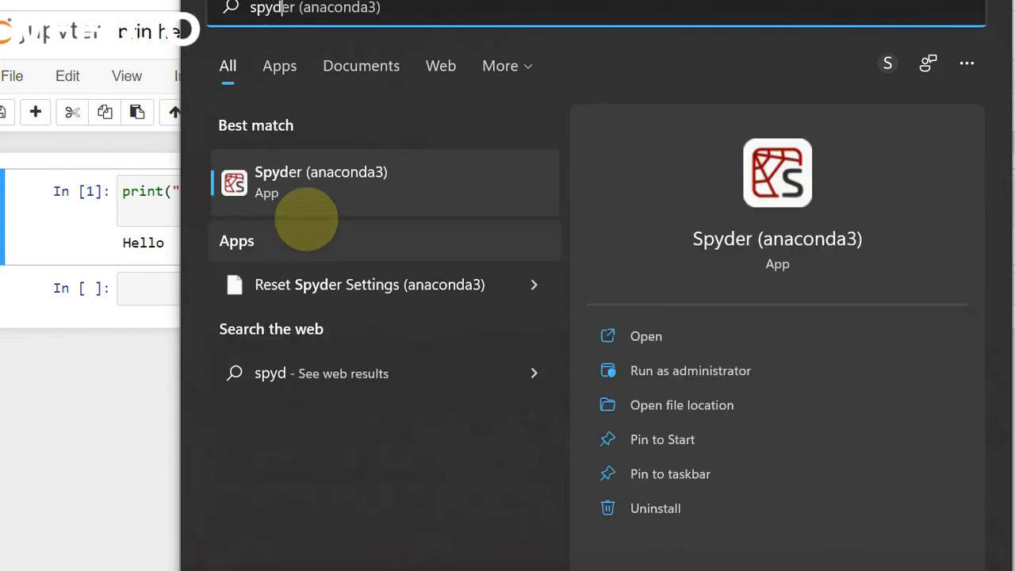
left_click(310, 194)
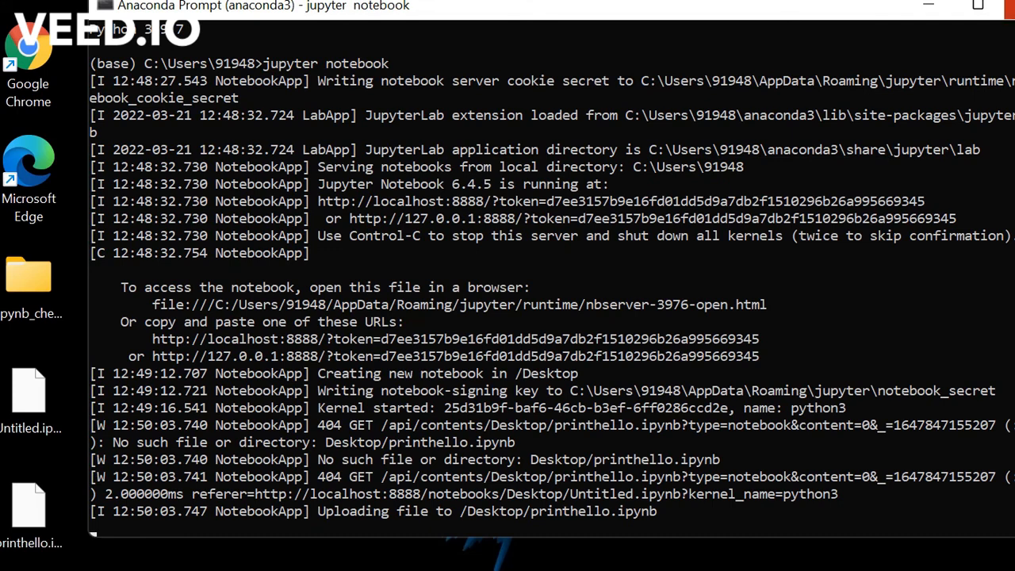
Close the Anaconda Prompt window running the notebook server and dismiss Spyder's welcome tour
left_click(1010, 7)
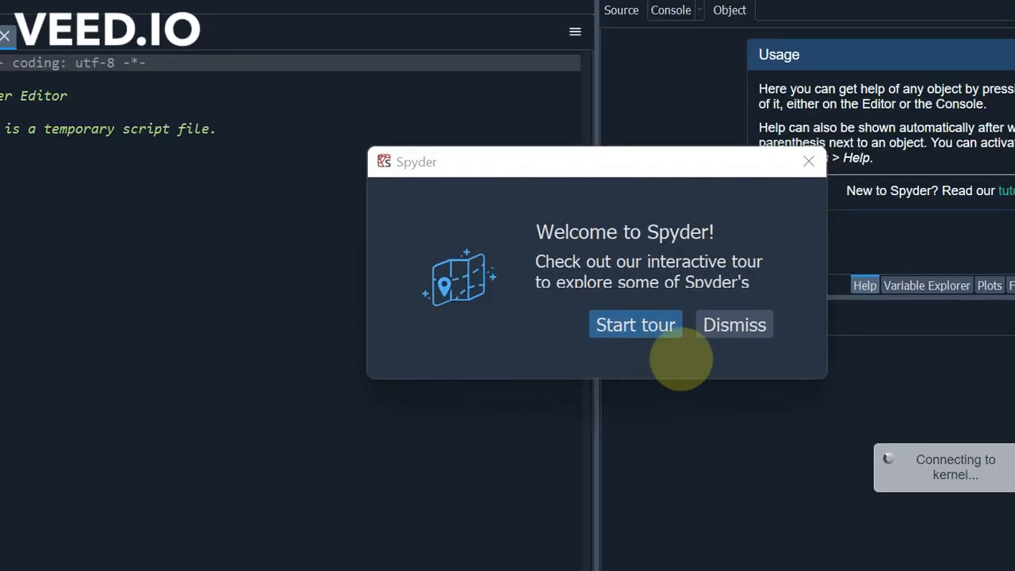
left_click(727, 328)
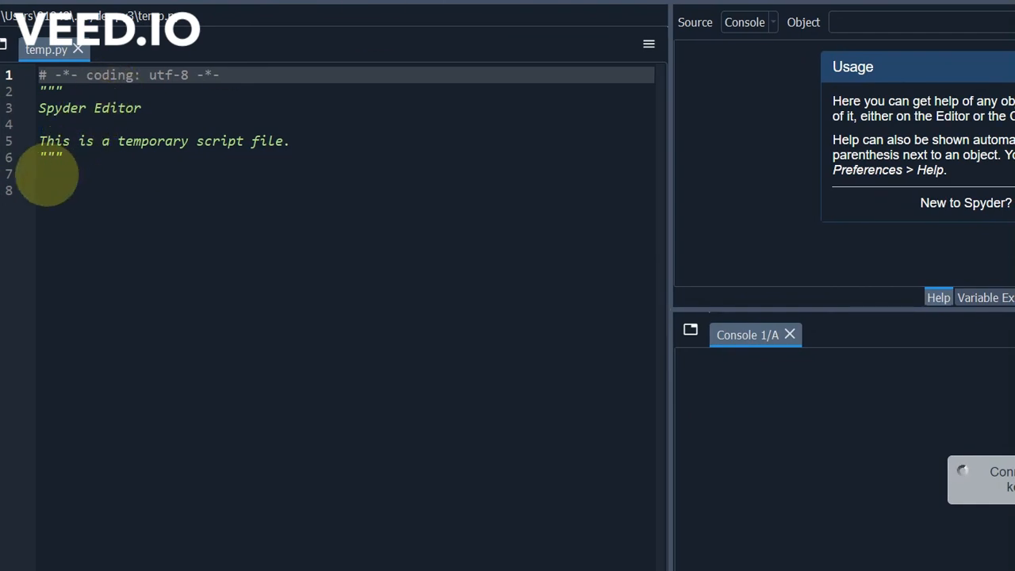
Add print ("Hello") on line 8 of temp.py and run the file in the current console with the default run settings
left_click(46, 190)
type("pr")
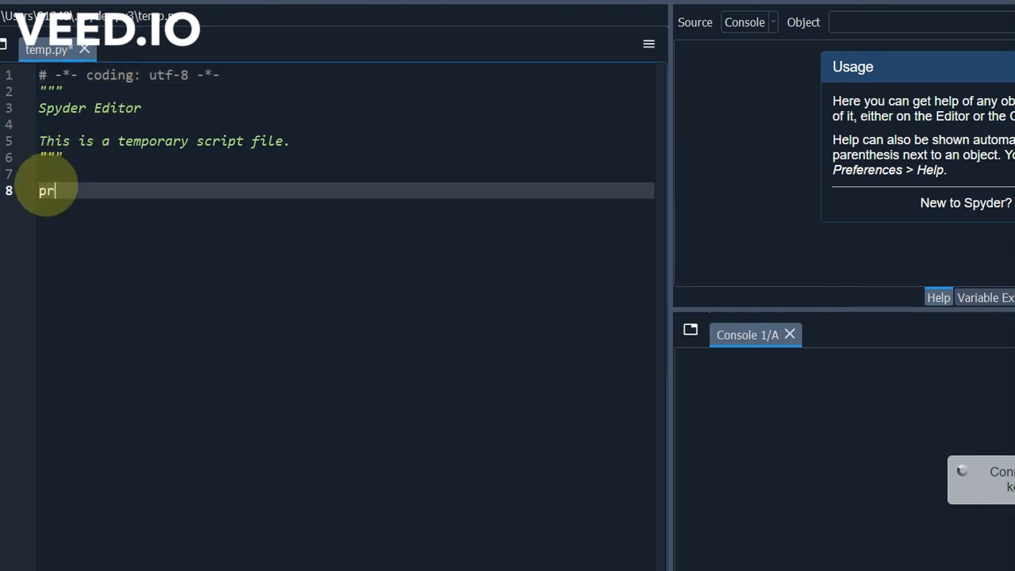
type("int (")
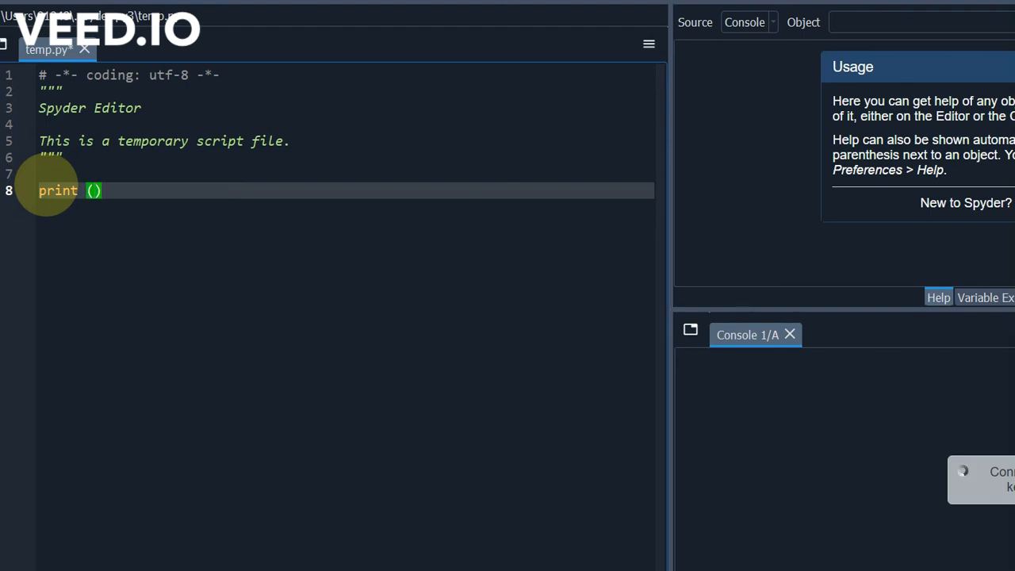
type("\"Hello")
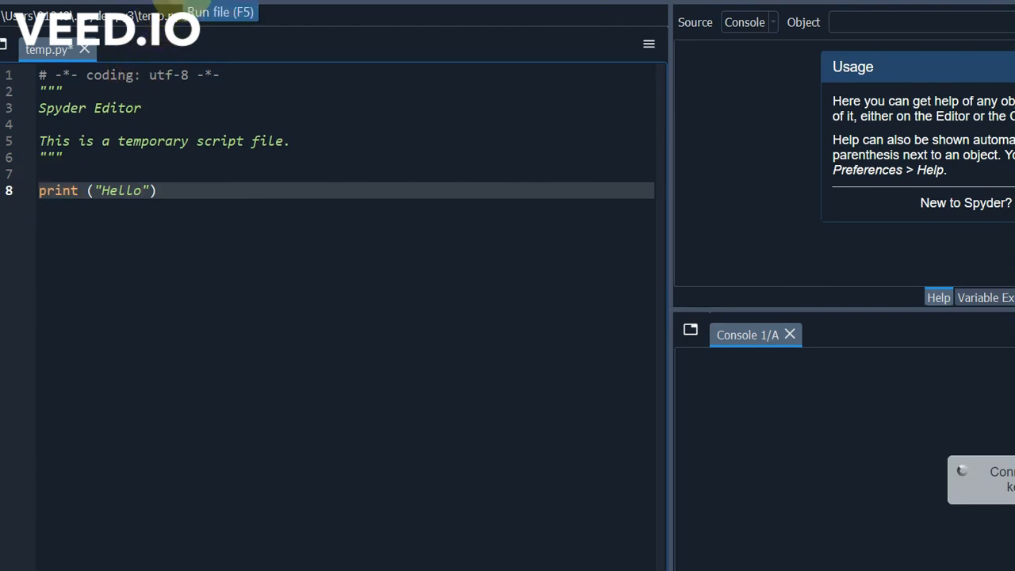
left_click(173, 9)
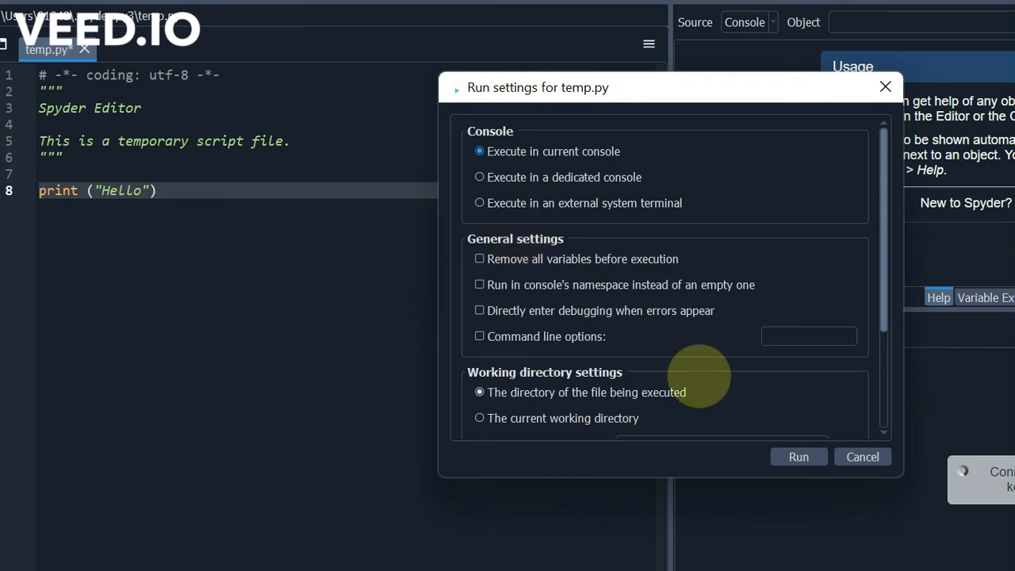
left_click(802, 458)
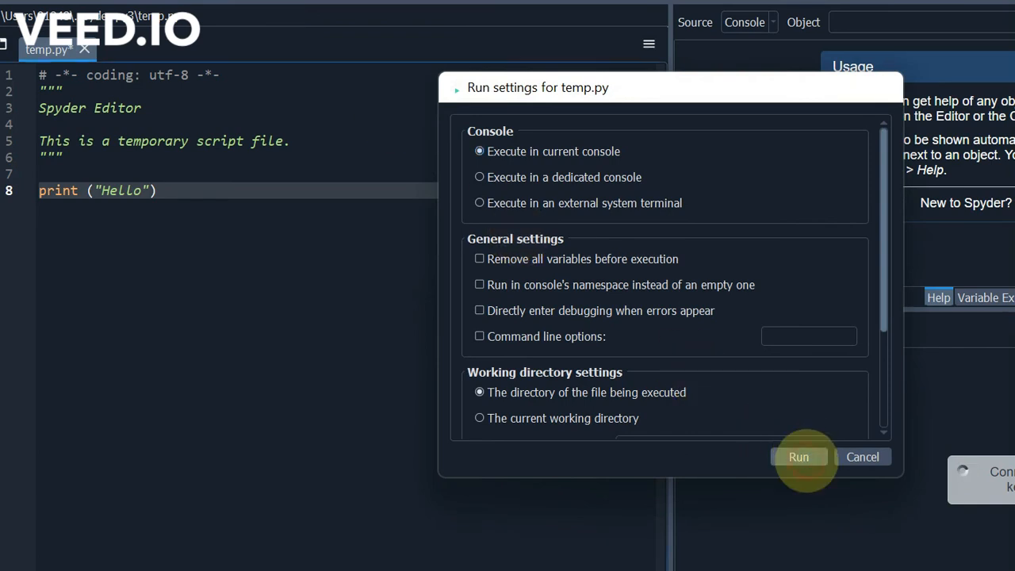